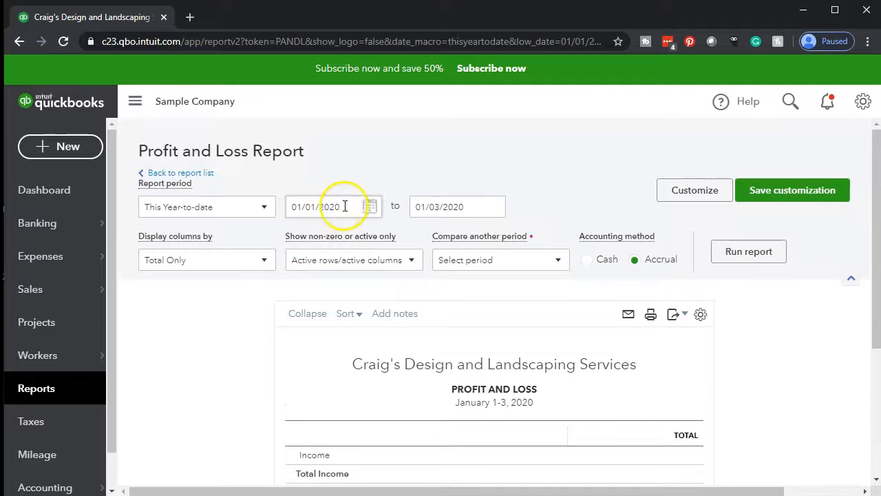
Step: Run the Profit and Loss report for the custom period 01/01/2019 to 12/31/2019
{"action": "type", "text": "01/01/2019"}
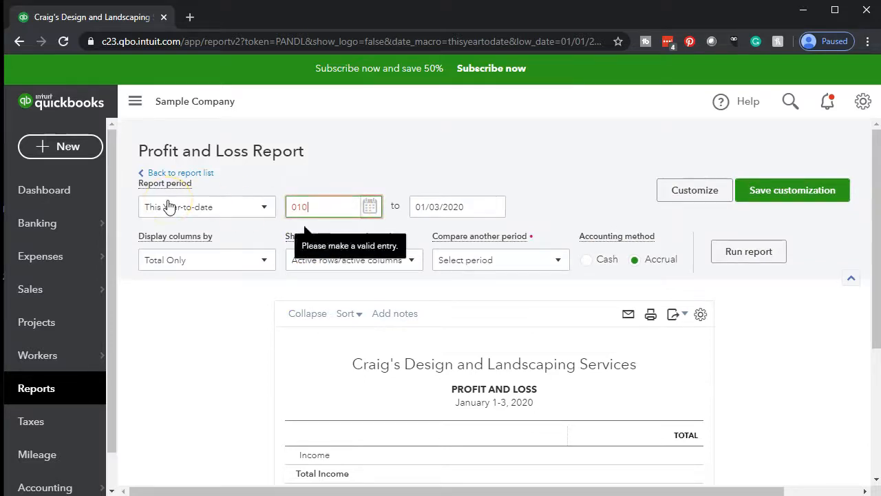
{"action": "key", "text": "Tab"}
{"action": "type", "text": "1"}
{"action": "type", "text": "2/31/2019"}
{"action": "key", "text": "Tab"}
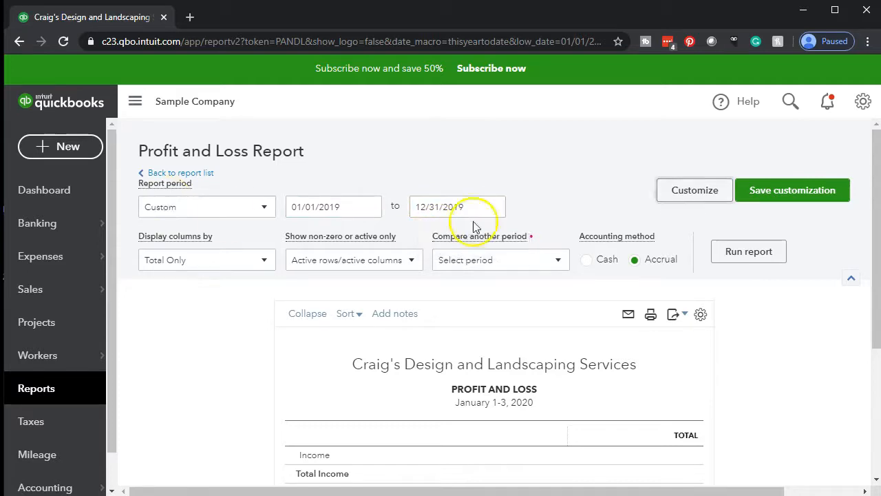
{"action": "left_click", "coordinate": [732, 252]}
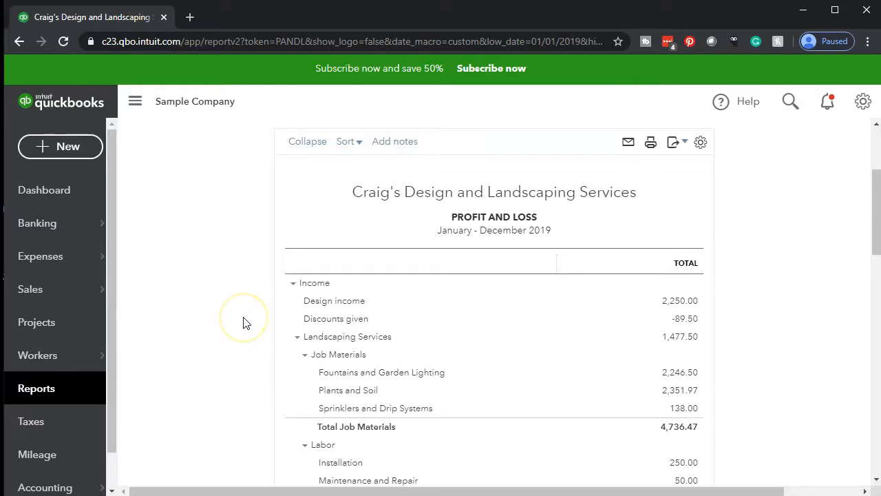
Step: Duplicate the browser tab containing the Profit and Loss report and enlarge the page display
{"action": "scroll", "coordinate": [244, 324], "scroll_direction": "up", "scroll_amount": 3}
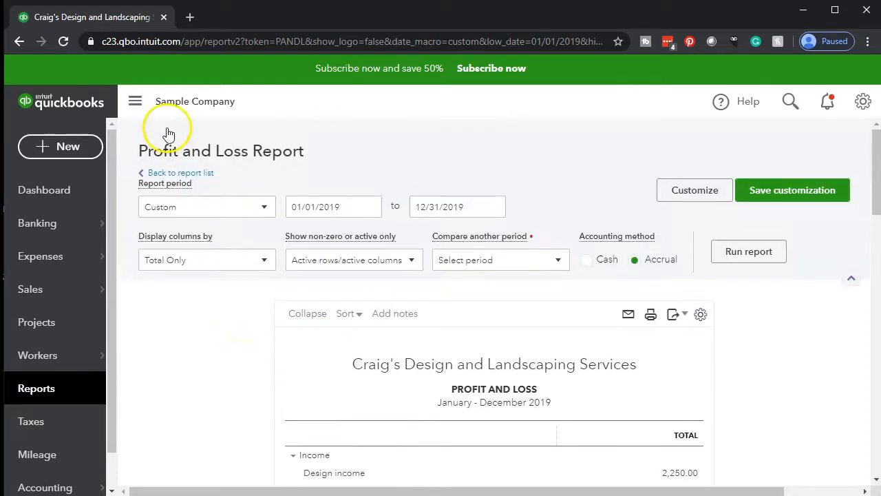
{"action": "right_click", "coordinate": [114, 21]}
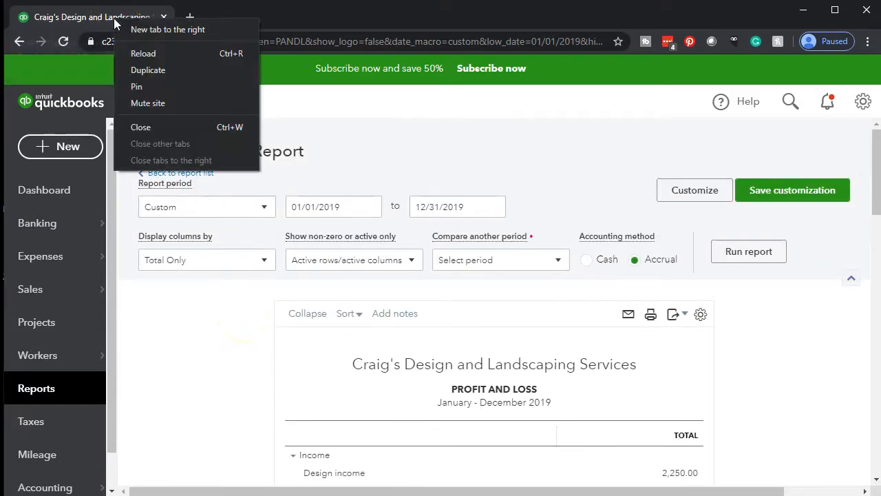
{"action": "left_click", "coordinate": [148, 70]}
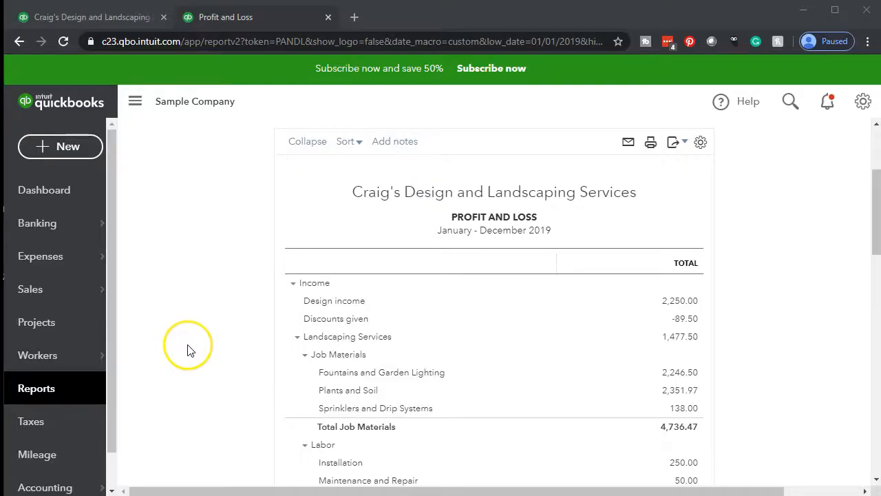
{"action": "key", "text": "ctrl+plus"}
{"action": "key", "text": "ctrl+plus"}
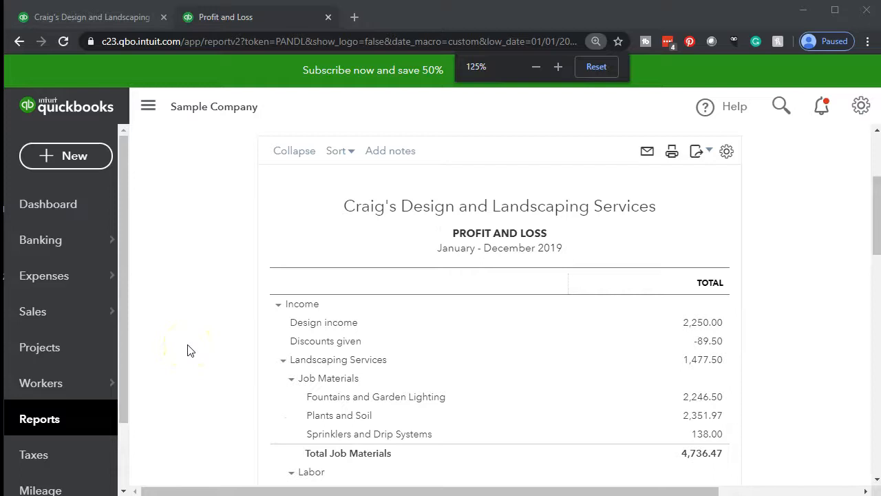
Step: Collapse the Income, Cost of Goods Sold, Expenses and Other Expenses sections of the Profit and Loss report
{"action": "scroll", "coordinate": [207, 310], "scroll_direction": "down", "scroll_amount": 1}
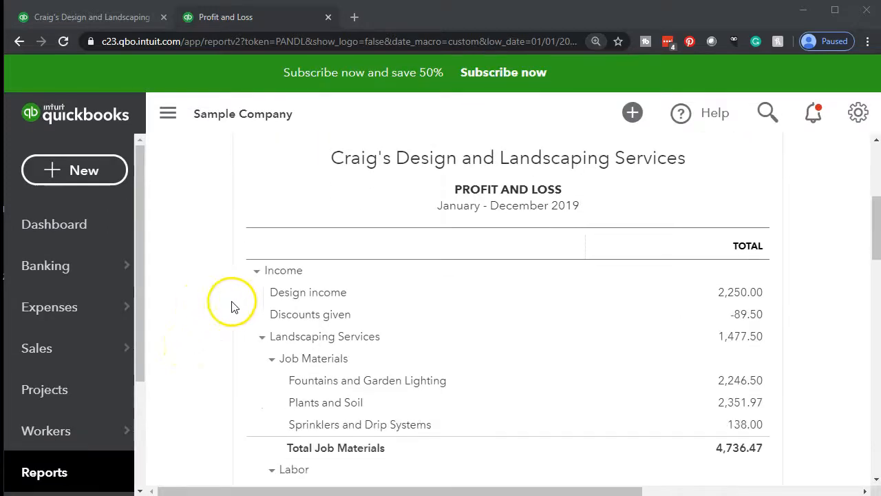
{"action": "left_click", "coordinate": [257, 273]}
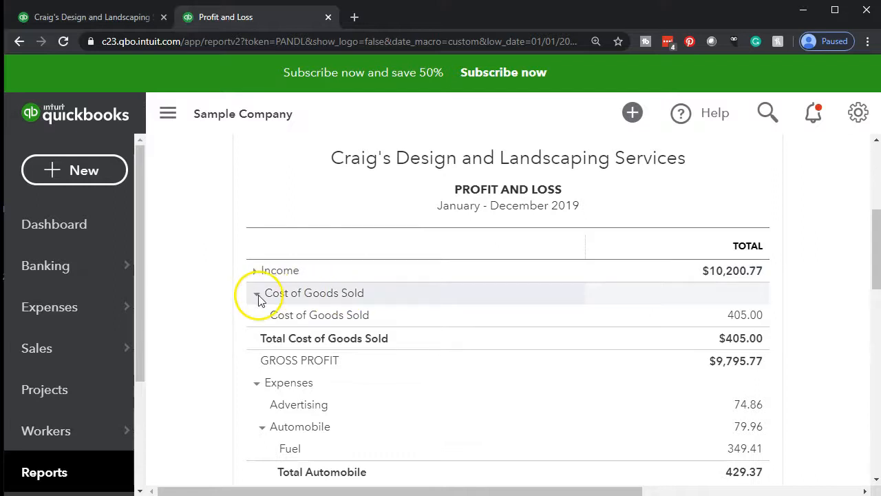
{"action": "left_click", "coordinate": [257, 294]}
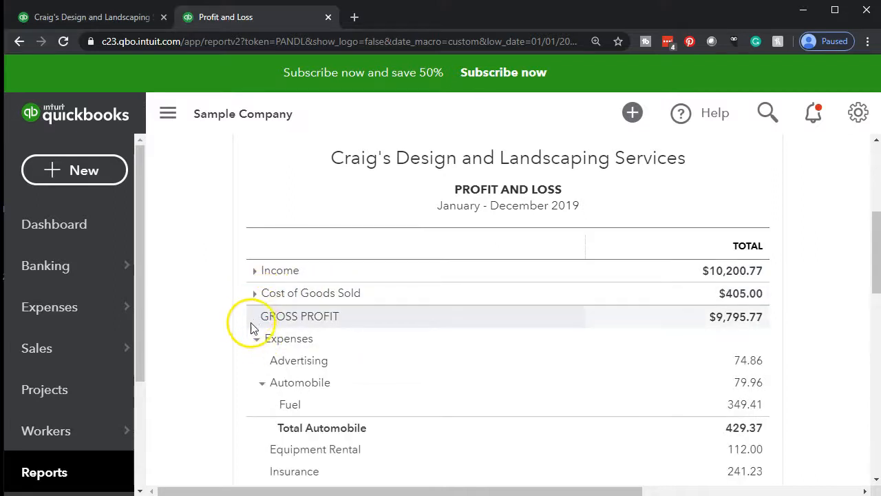
{"action": "left_click", "coordinate": [254, 340]}
{"action": "left_click", "coordinate": [255, 387]}
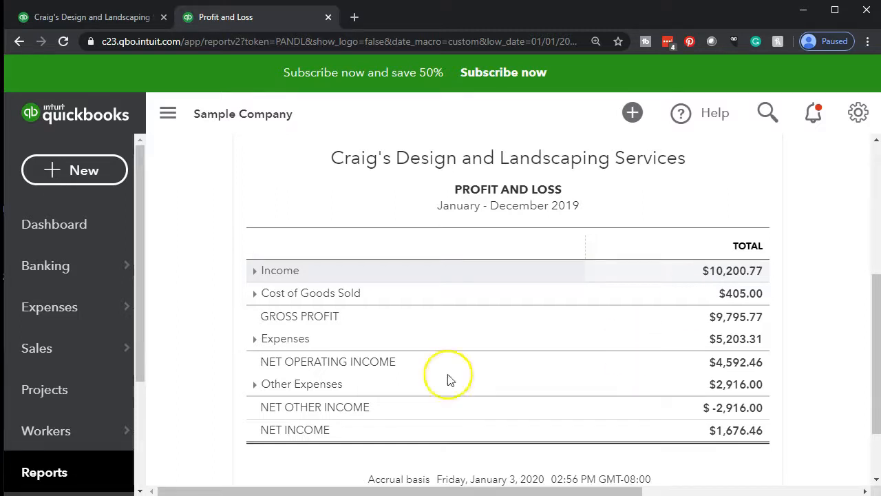
Step: Return to the original browser tab and open the Reports list there
{"action": "mouse_move", "coordinate": [91, 334]}
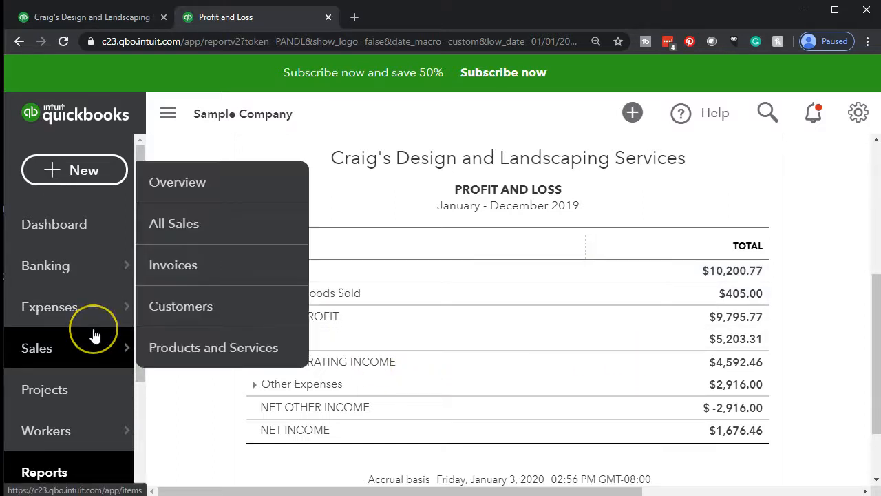
{"action": "scroll", "coordinate": [93, 335], "scroll_direction": "down", "scroll_amount": 2}
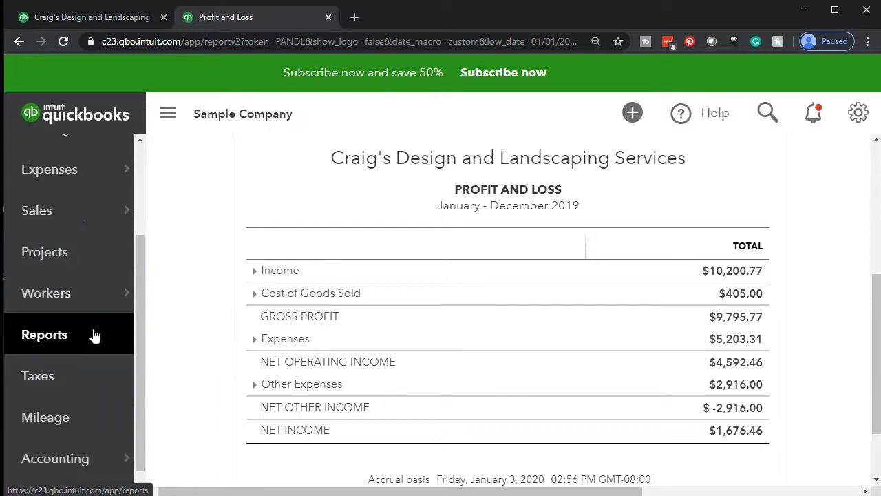
{"action": "left_click", "coordinate": [113, 17]}
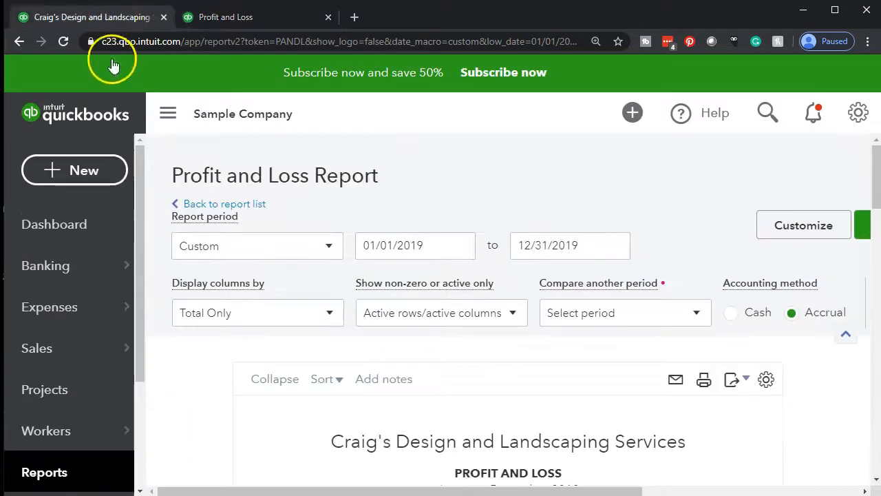
{"action": "scroll", "coordinate": [64, 205], "scroll_direction": "down", "scroll_amount": 2}
{"action": "left_click", "coordinate": [60, 337]}
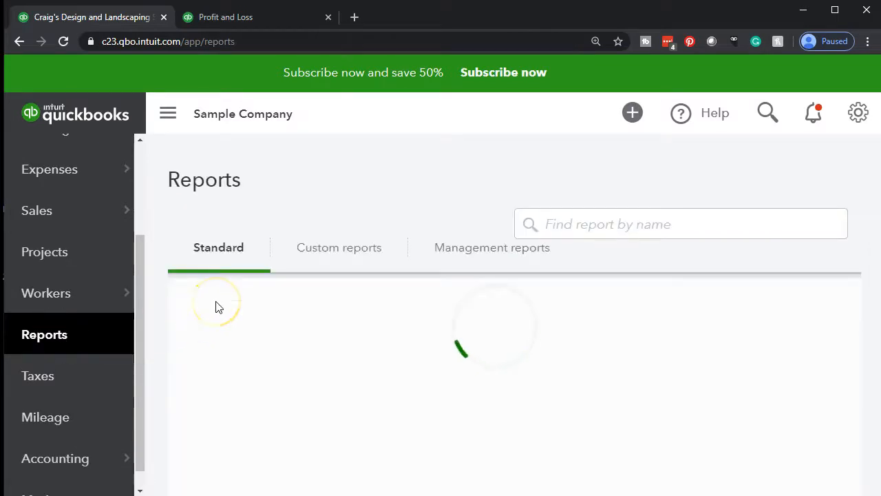
Step: Open the Sales by Customer Summary report from the Sales and customers section of the standard reports
{"action": "scroll", "coordinate": [176, 357], "scroll_direction": "down", "scroll_amount": 5}
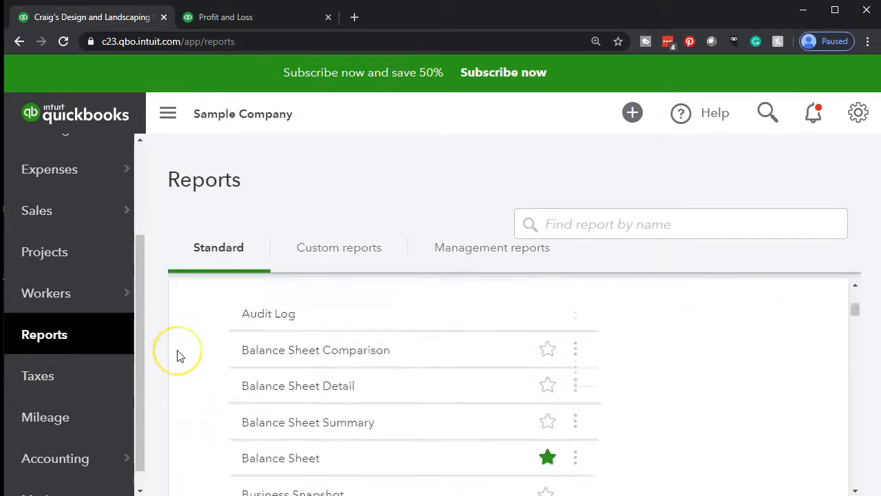
{"action": "scroll", "coordinate": [177, 356], "scroll_direction": "down", "scroll_amount": 6}
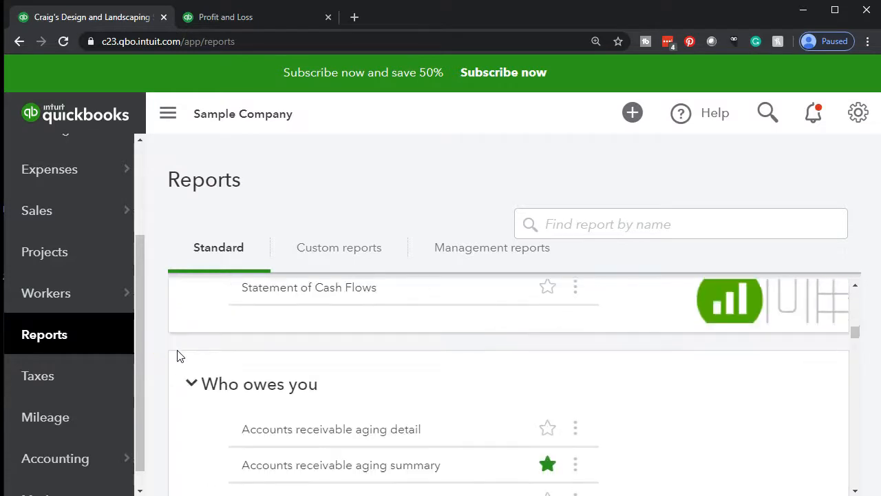
{"action": "scroll", "coordinate": [177, 355], "scroll_direction": "down", "scroll_amount": 6}
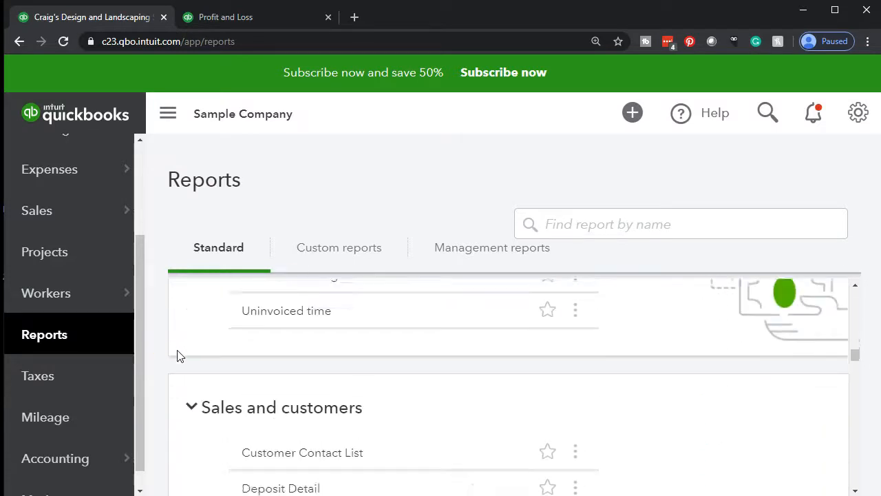
{"action": "scroll", "coordinate": [213, 404], "scroll_direction": "down", "scroll_amount": 5}
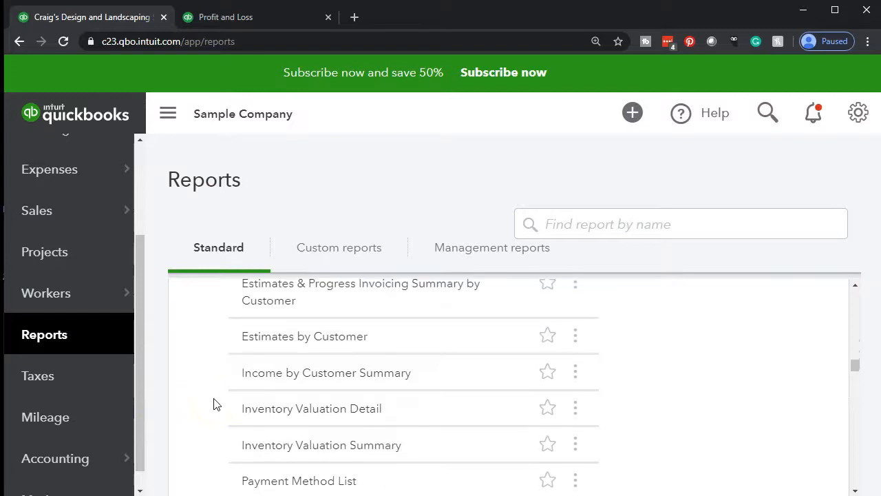
{"action": "scroll", "coordinate": [214, 405], "scroll_direction": "down", "scroll_amount": 3}
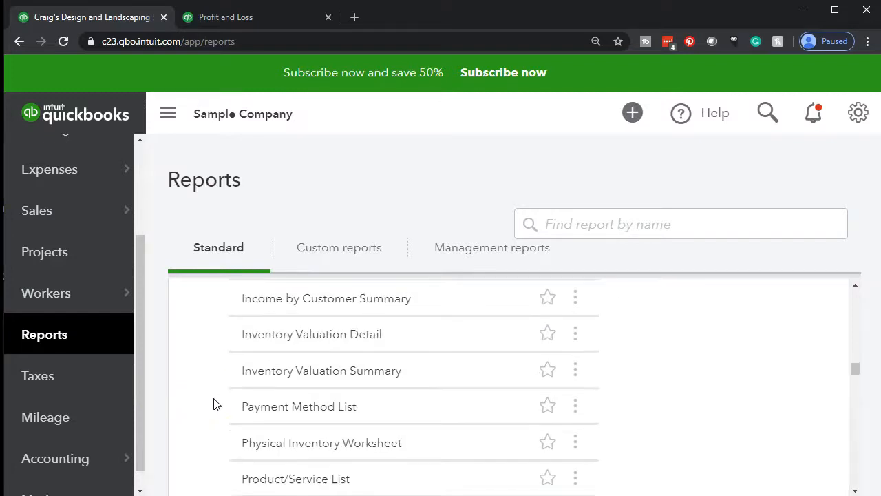
{"action": "scroll", "coordinate": [213, 404], "scroll_direction": "down", "scroll_amount": 1}
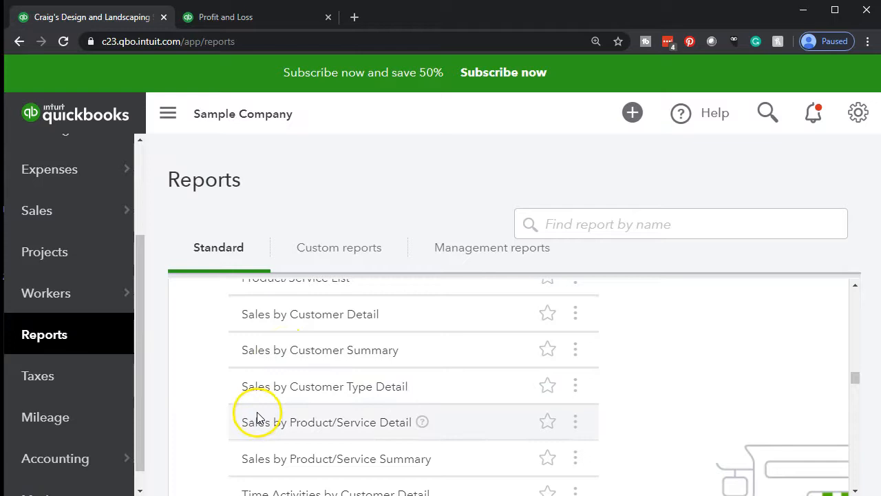
{"action": "left_click", "coordinate": [273, 352]}
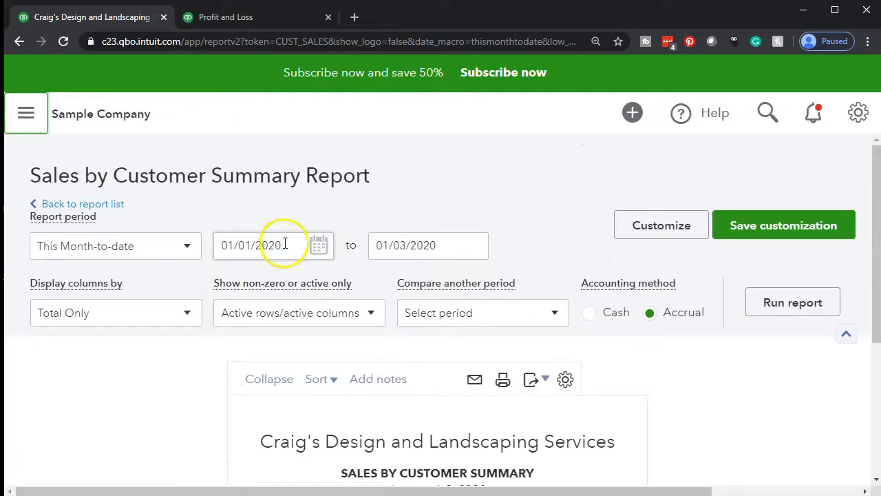
Step: Run the Sales by Customer Summary report for the custom period 01/01/2019 to 12/31/2019
{"action": "left_click", "coordinate": [283, 243]}
{"action": "type", "text": "01/01/2019"}
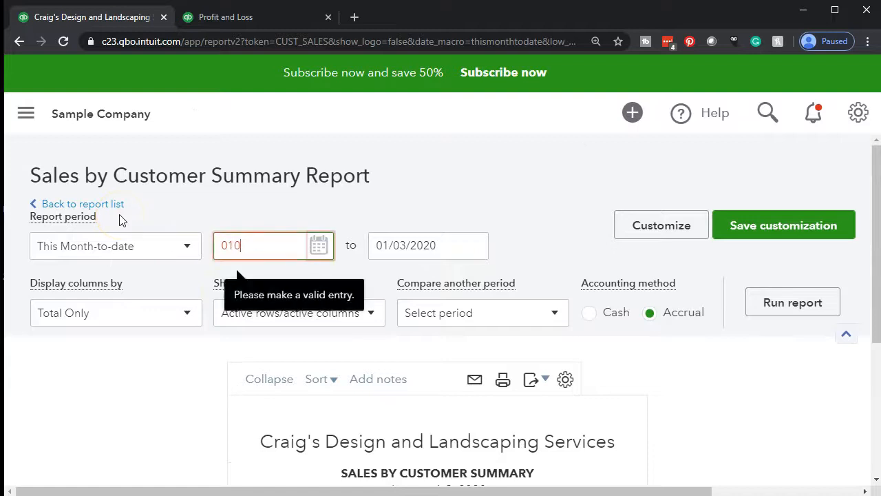
{"action": "key", "text": "Tab"}
{"action": "type", "text": "12312019"}
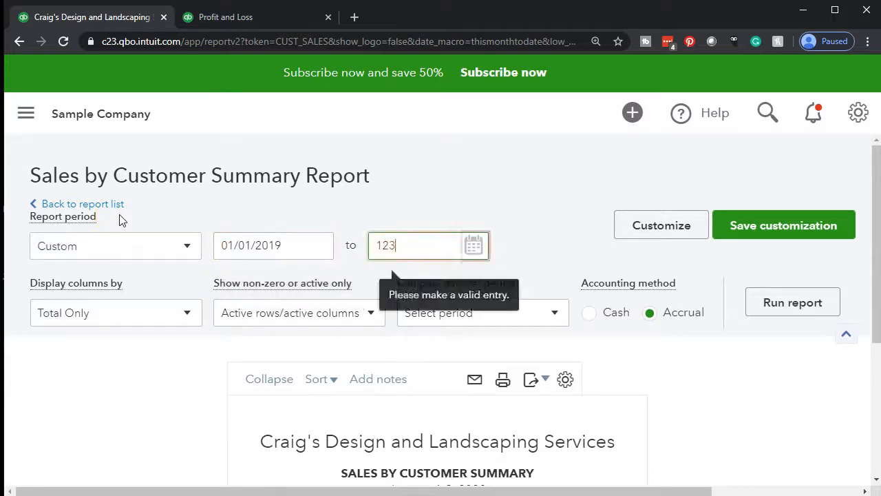
{"action": "key", "text": "Tab"}
{"action": "left_click", "coordinate": [774, 310]}
Step: Review the customer sales down to the total, export the report to Excel and open the downloaded workbook
{"action": "scroll", "coordinate": [217, 379], "scroll_direction": "down", "scroll_amount": 3}
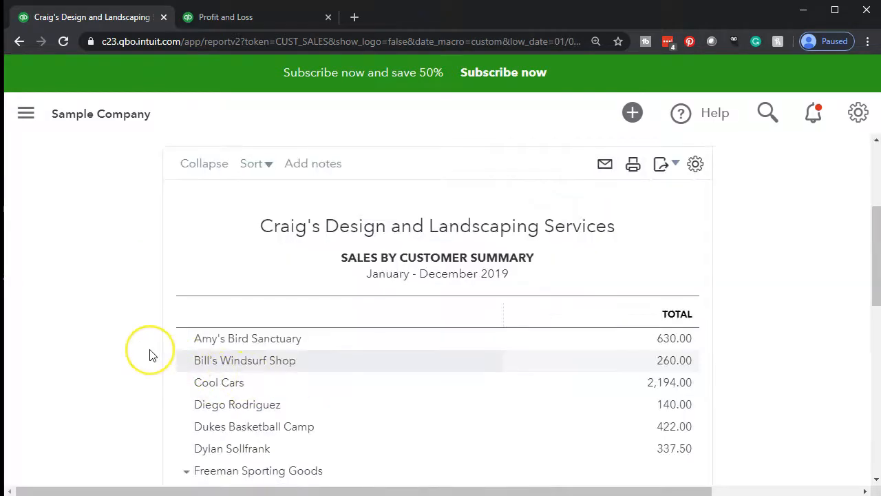
{"action": "scroll", "coordinate": [150, 356], "scroll_direction": "down", "scroll_amount": 1}
{"action": "scroll", "coordinate": [152, 356], "scroll_direction": "down", "scroll_amount": 2}
{"action": "scroll", "coordinate": [152, 356], "scroll_direction": "down", "scroll_amount": 4}
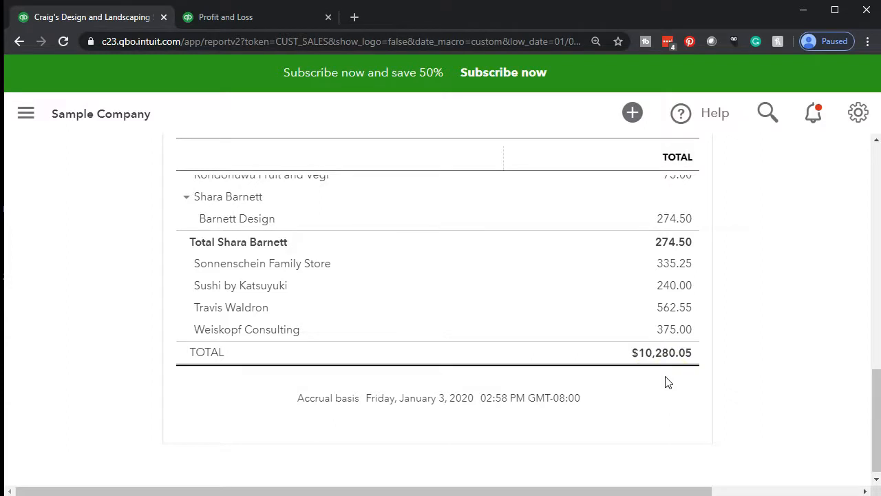
{"action": "scroll", "coordinate": [666, 382], "scroll_direction": "up", "scroll_amount": 12}
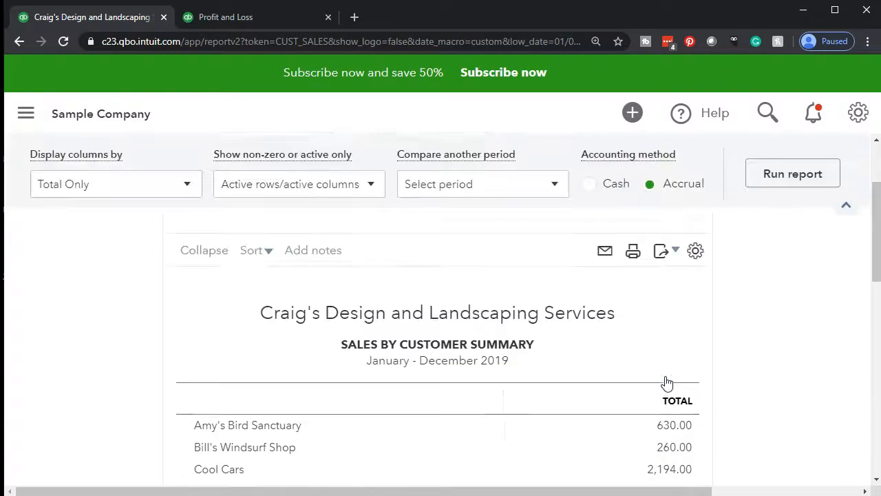
{"action": "scroll", "coordinate": [666, 382], "scroll_direction": "up", "scroll_amount": 1}
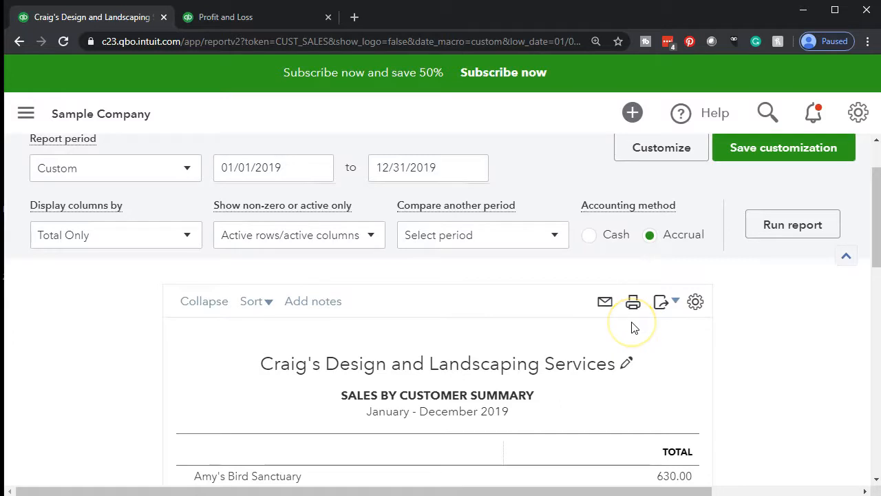
{"action": "left_click", "coordinate": [673, 309]}
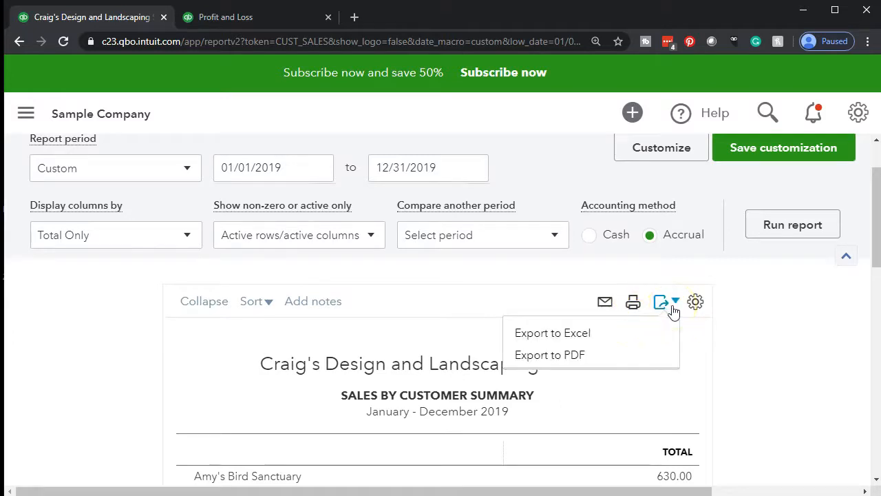
{"action": "left_click", "coordinate": [618, 336]}
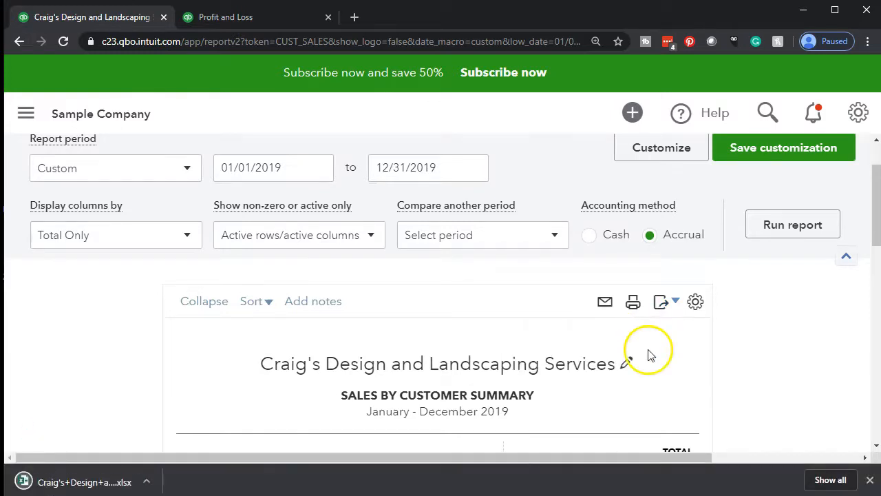
{"action": "left_click", "coordinate": [100, 480]}
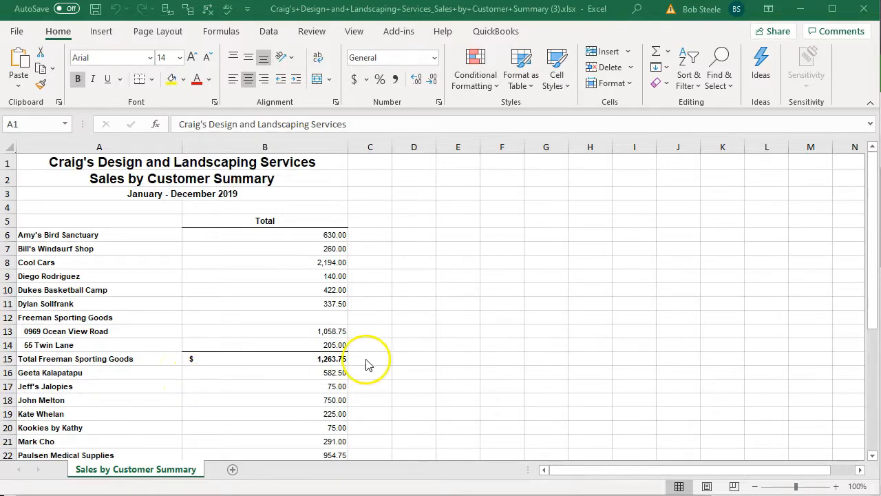
Step: Switch to the Other Reports workbook, add a blank worksheet after AP Aging and delete the surplus Sheet2
{"action": "left_click_drag", "start_coordinate": [880, 21], "coordinate": [616, 14]}
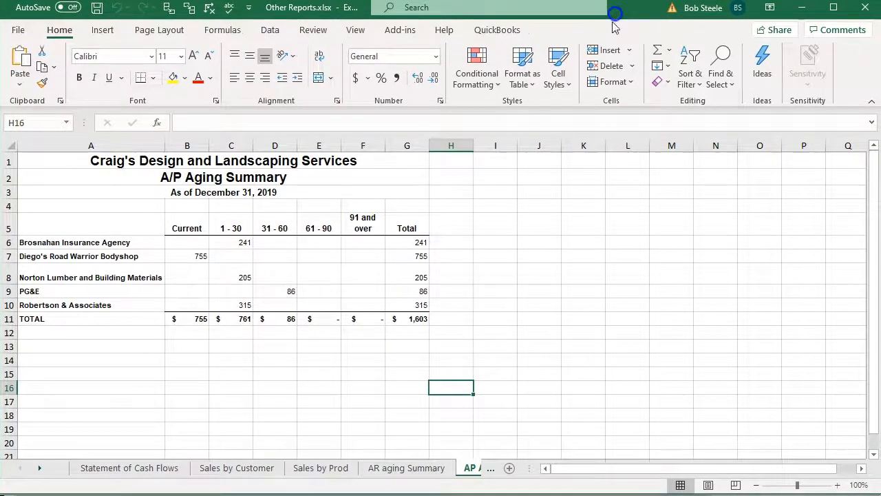
{"action": "left_click", "coordinate": [510, 469]}
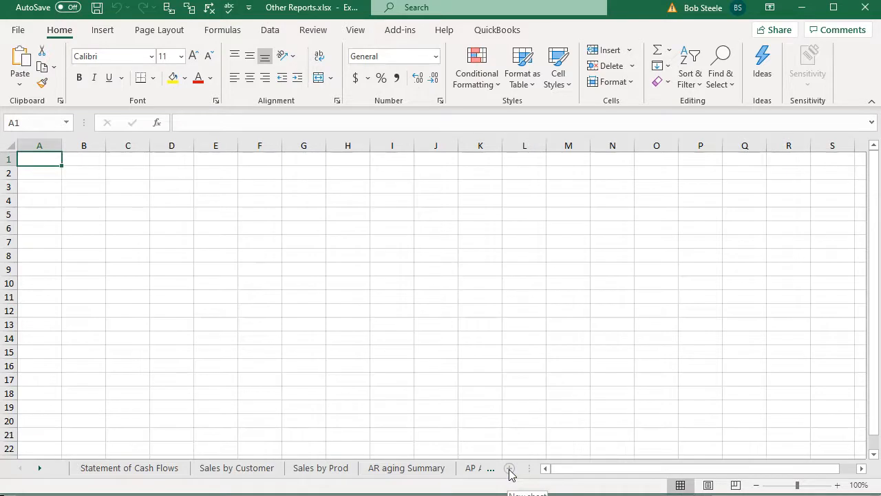
{"action": "left_click", "coordinate": [39, 469]}
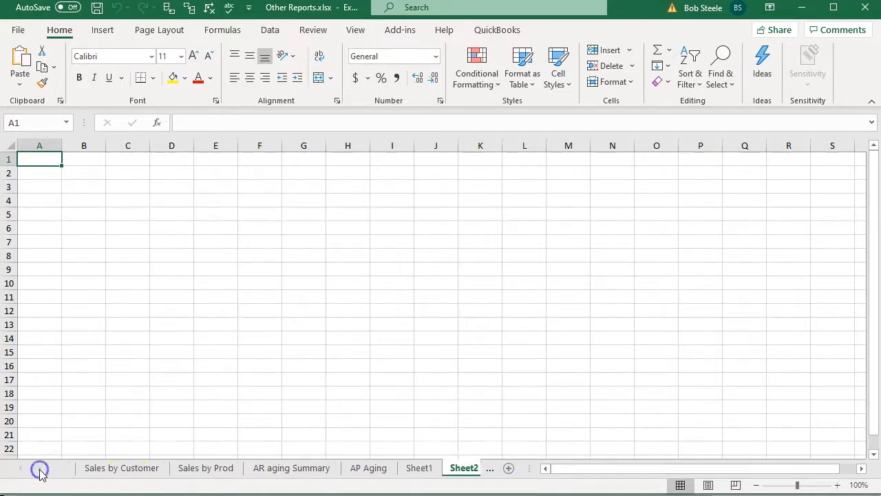
{"action": "right_click", "coordinate": [458, 470]}
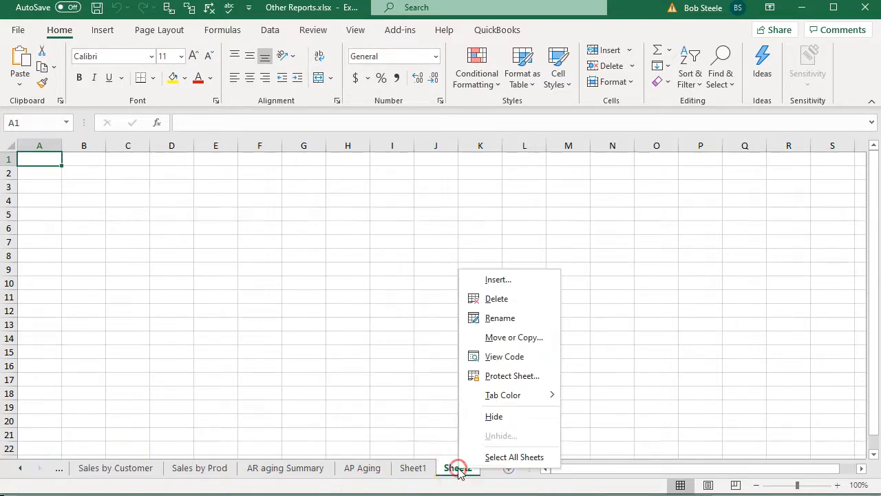
{"action": "left_click", "coordinate": [499, 299]}
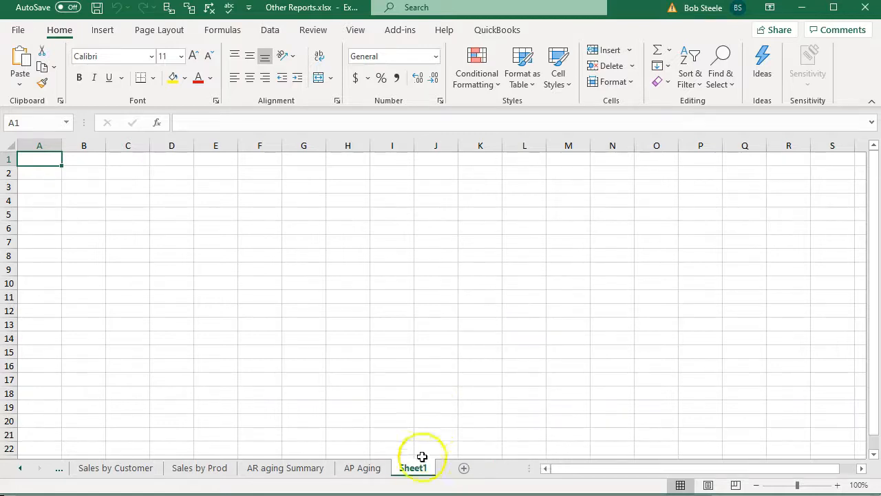
Step: Copy the entire Sales by Customer Summary sheet from the exported workbook and paste it at A1 of Sheet1 in Other Reports
{"action": "mouse_move", "coordinate": [456, 494]}
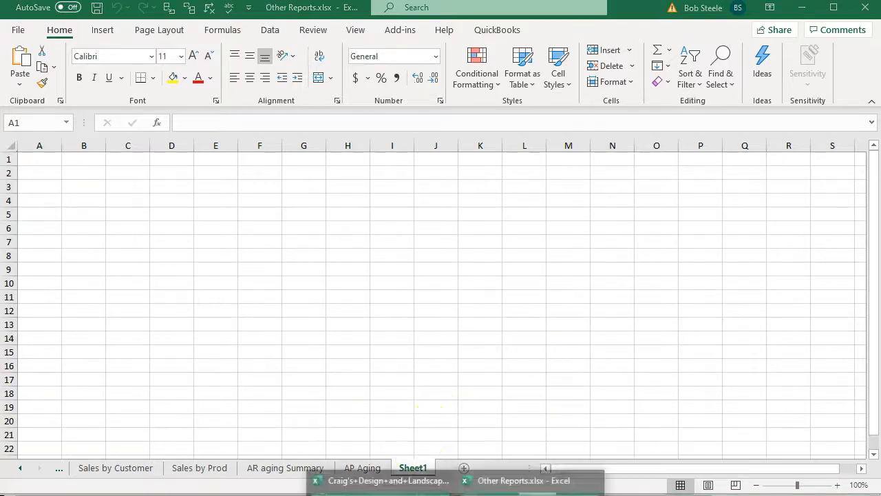
{"action": "left_click", "coordinate": [382, 481]}
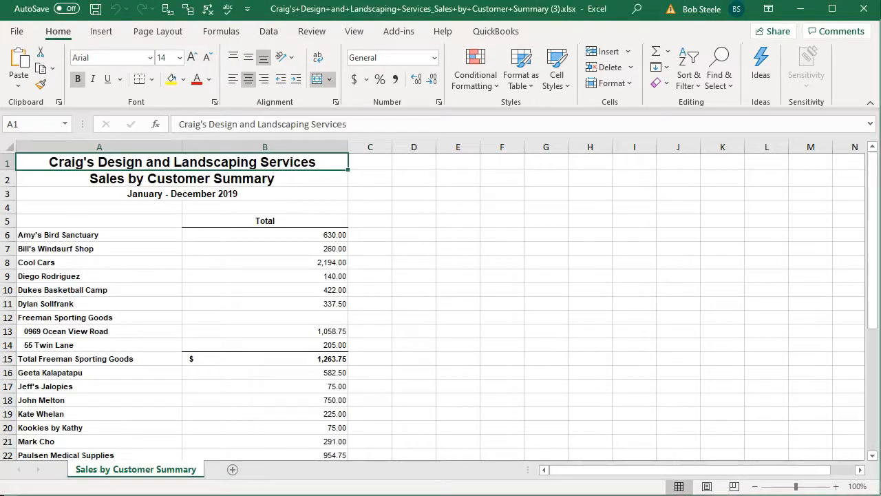
{"action": "left_click", "coordinate": [13, 146]}
{"action": "right_click", "coordinate": [134, 234]}
{"action": "left_click", "coordinate": [172, 266]}
{"action": "left_click", "coordinate": [801, 8]}
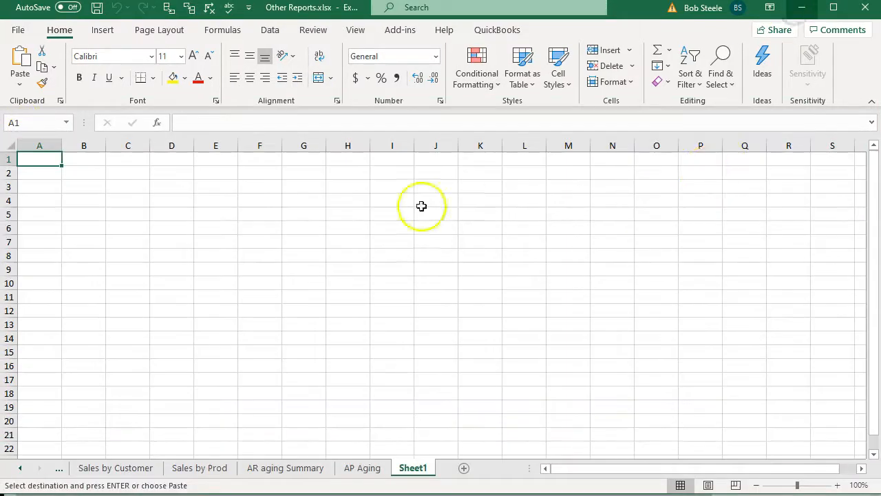
{"action": "right_click", "coordinate": [51, 160]}
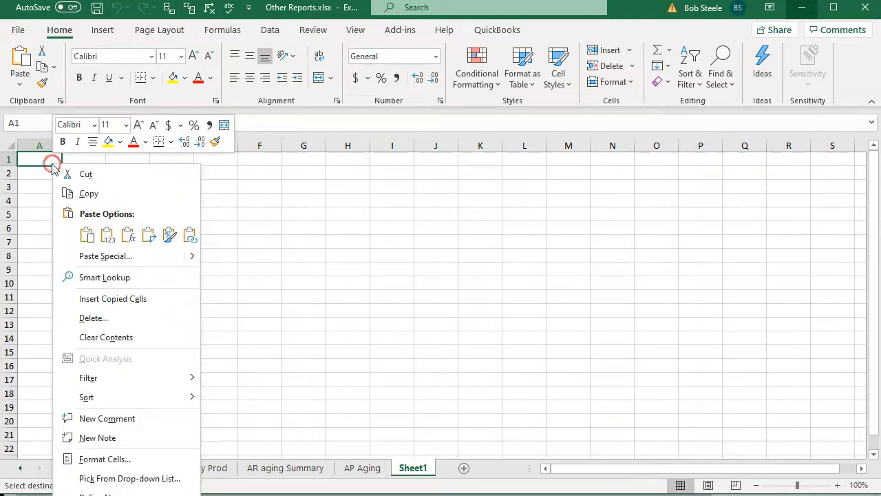
{"action": "left_click", "coordinate": [86, 238]}
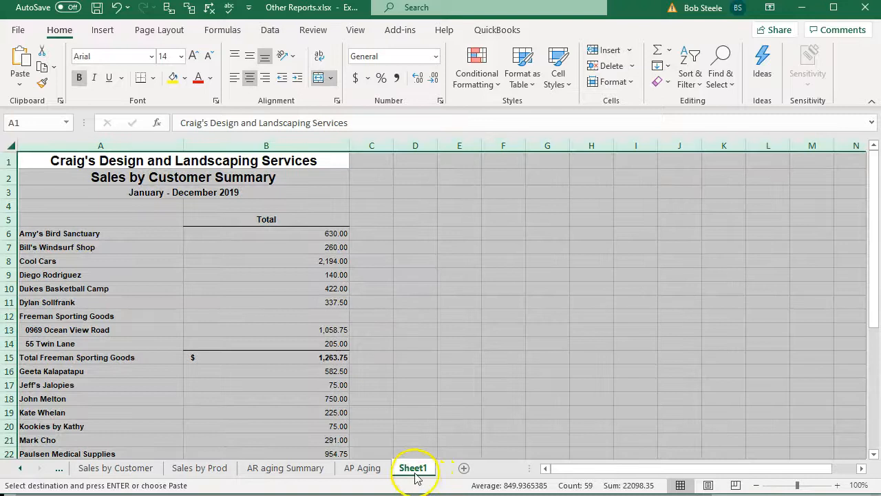
Step: Rename Sheet1 as Sale by Cust Graph
{"action": "double_click", "coordinate": [414, 474]}
{"action": "type", "text": "Sale by Cust Graph"}
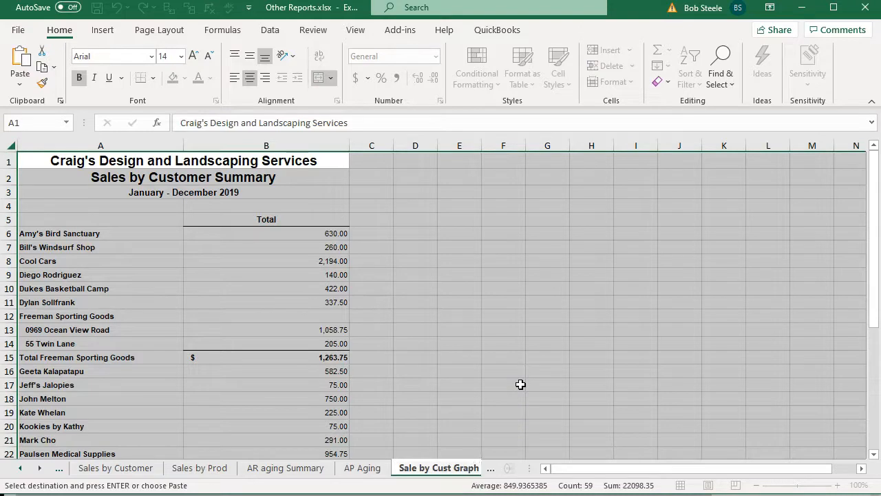
{"action": "left_click", "coordinate": [521, 384]}
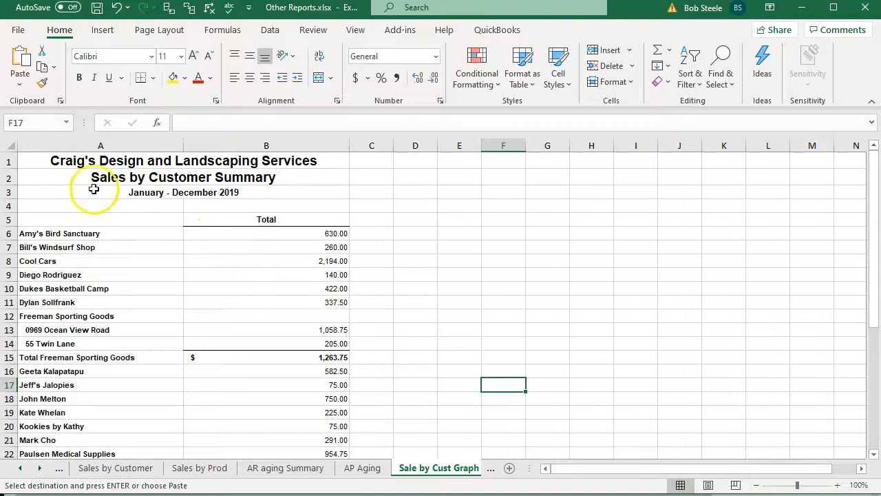
Step: Delete rows 1 to 5 with the report titles and column heading above the customer list
{"action": "left_click", "coordinate": [80, 269]}
{"action": "scroll", "coordinate": [80, 269], "scroll_direction": "up", "scroll_amount": 2}
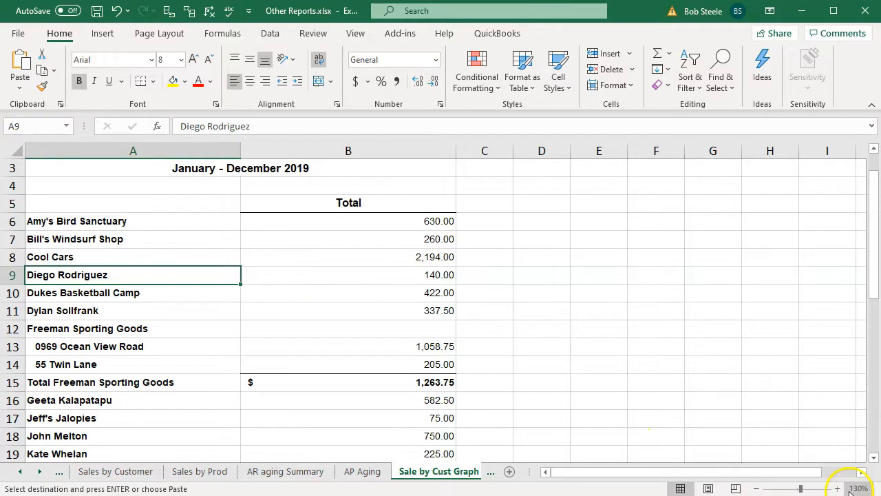
{"action": "scroll", "coordinate": [228, 287], "scroll_direction": "up", "scroll_amount": 1}
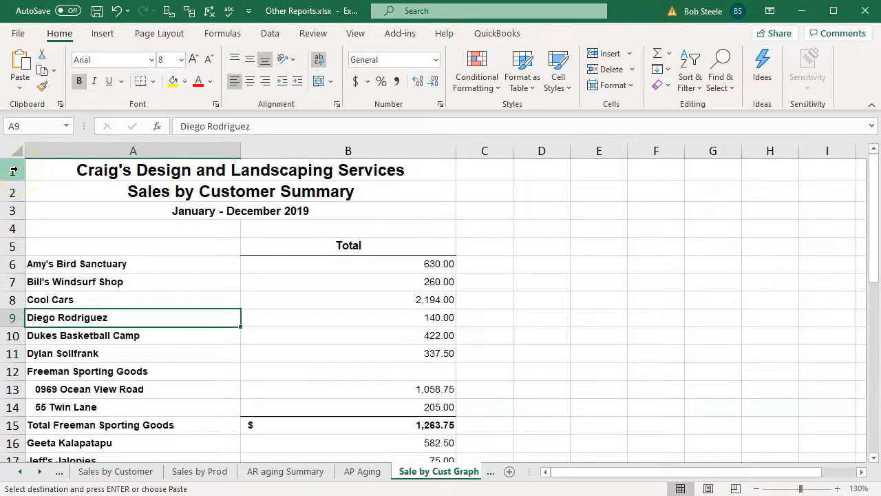
{"action": "left_click_drag", "start_coordinate": [11, 174], "coordinate": [15, 248]}
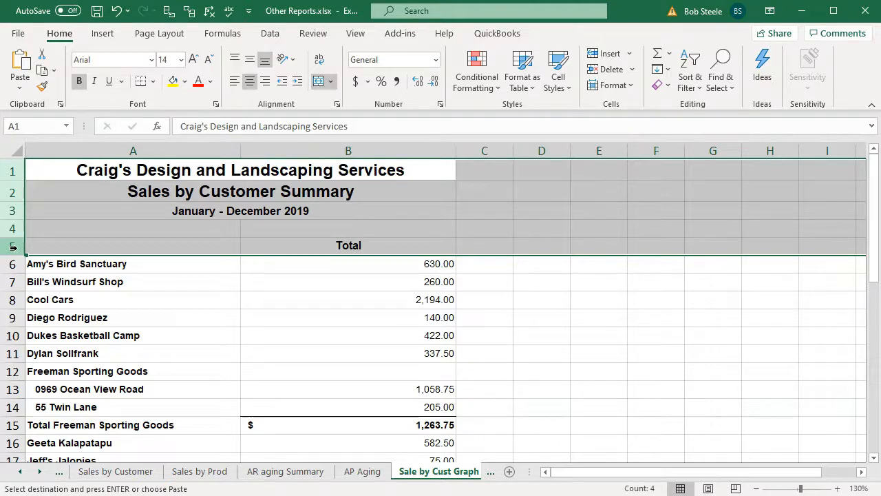
{"action": "right_click", "coordinate": [79, 187]}
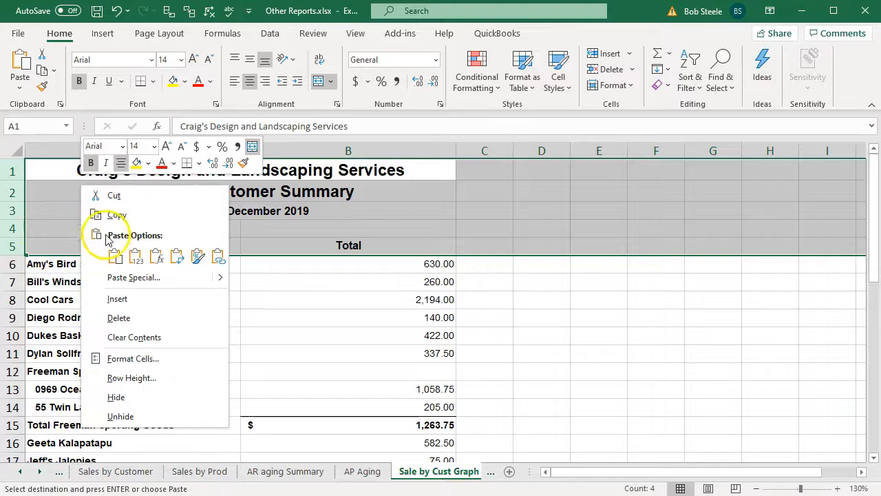
{"action": "left_click", "coordinate": [118, 317]}
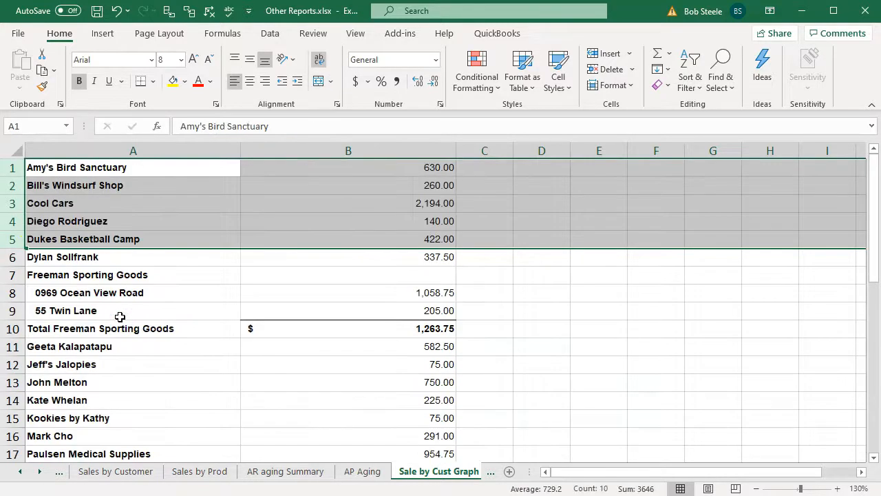
Step: Replace the Total Freeman Sporting Goods label in A10 with a copy of the customer name in A7
{"action": "left_click", "coordinate": [309, 329]}
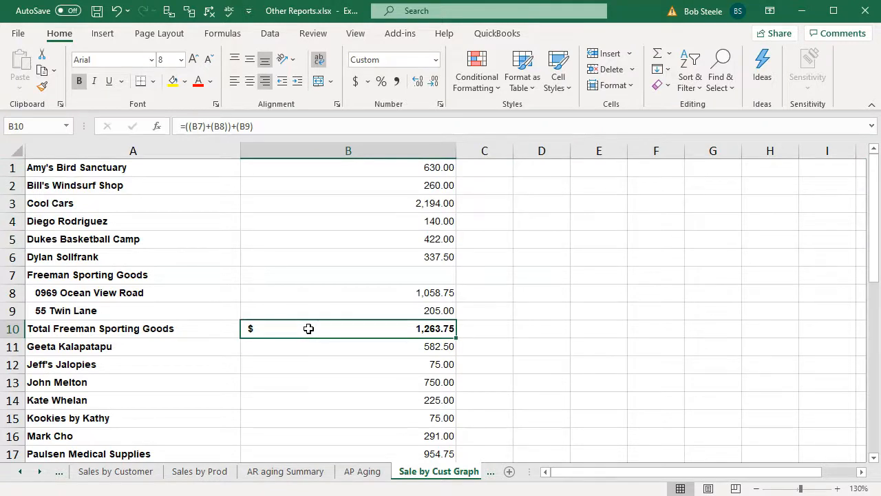
{"action": "left_click", "coordinate": [83, 270]}
{"action": "key", "text": "ctrl+c"}
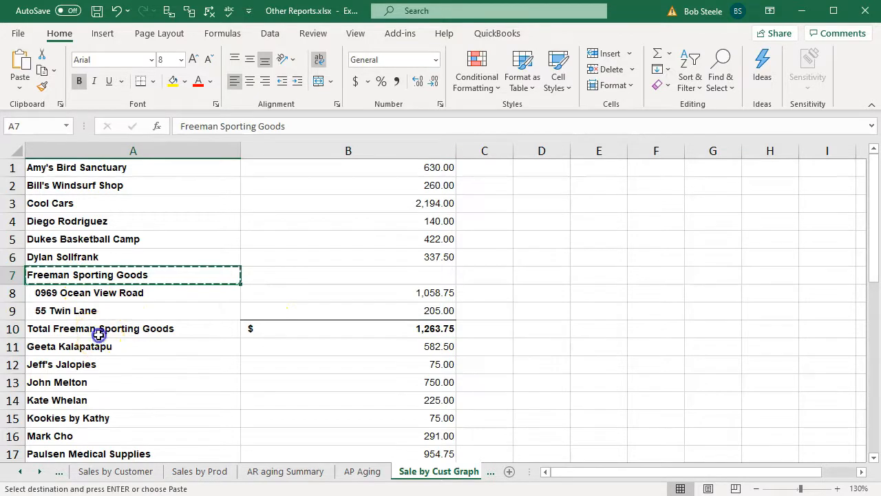
{"action": "left_click", "coordinate": [99, 334]}
{"action": "key", "text": "ctrl+v"}
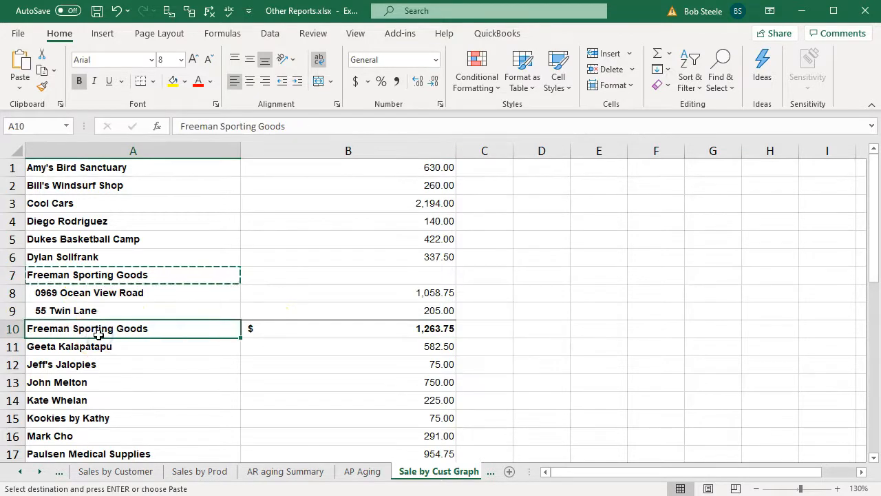
Step: Examine rows 7 to 9 and the formula in B10 that sums the Freeman Sporting Goods amounts
{"action": "left_click", "coordinate": [15, 275]}
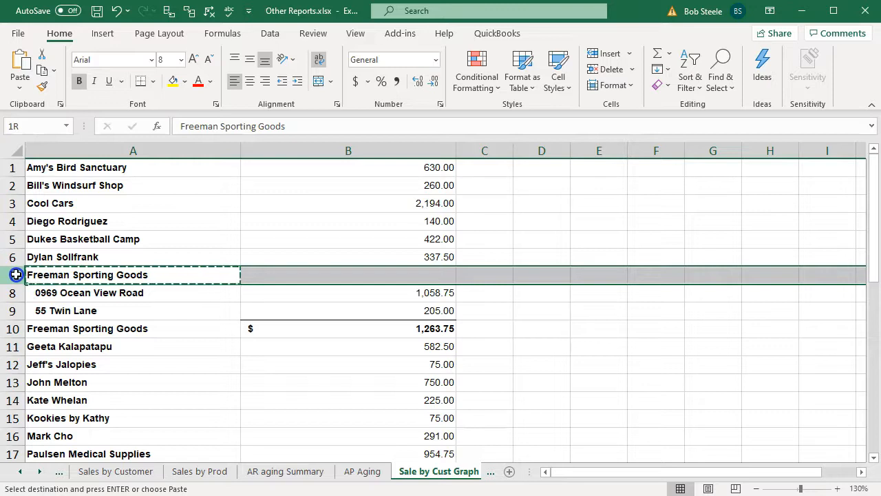
{"action": "left_click_drag", "start_coordinate": [16, 280], "coordinate": [16, 306]}
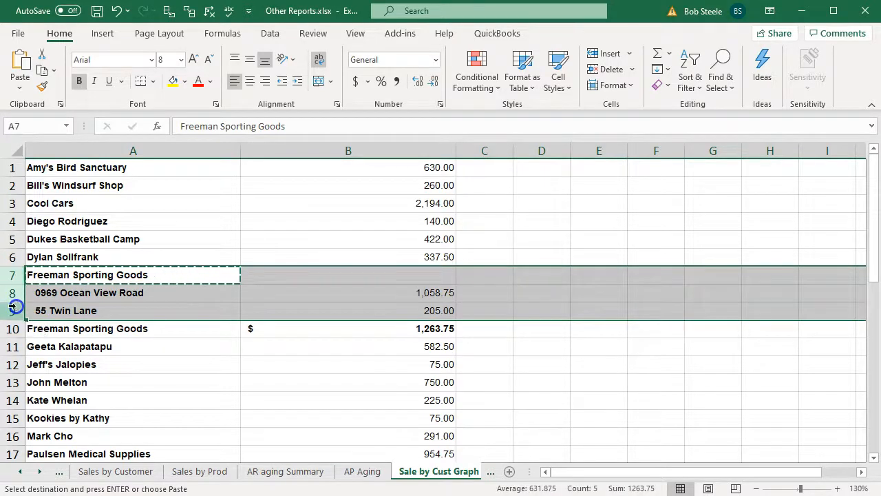
{"action": "left_click", "coordinate": [426, 329]}
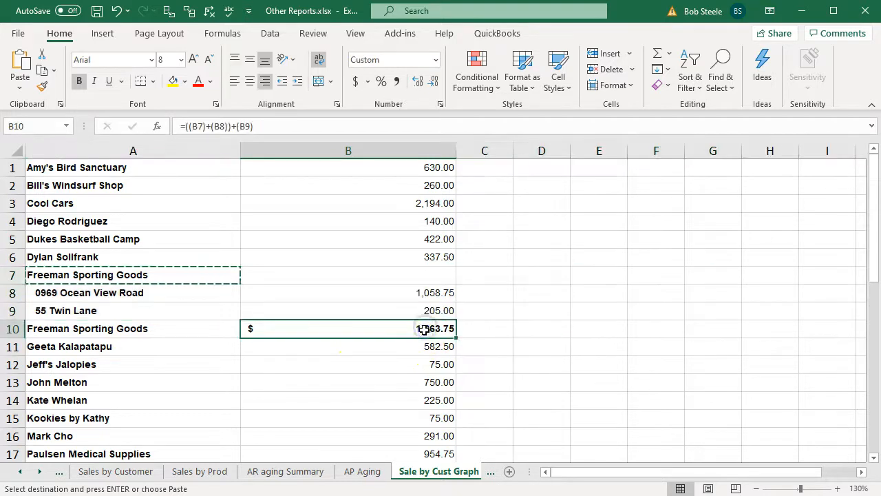
{"action": "double_click", "coordinate": [426, 329]}
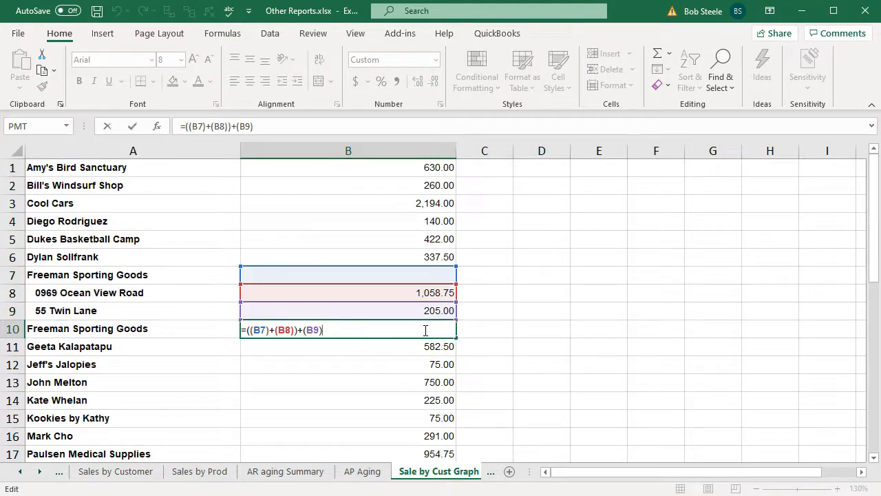
{"action": "key", "text": "Return"}
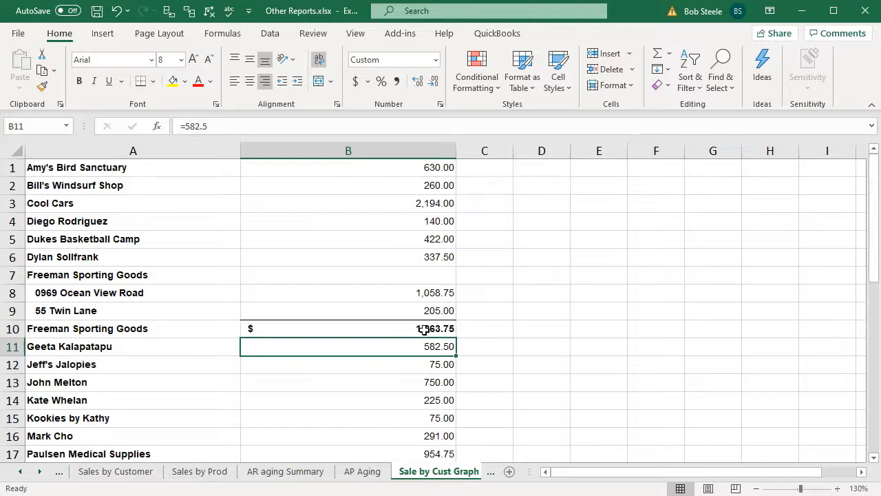
Step: Convert the amounts in B1:B28 to plain values by copying the range and pasting it over itself as Values
{"action": "left_click", "coordinate": [404, 258]}
{"action": "scroll", "coordinate": [350, 293], "scroll_direction": "down", "scroll_amount": 4}
{"action": "scroll", "coordinate": [351, 294], "scroll_direction": "up", "scroll_amount": 4}
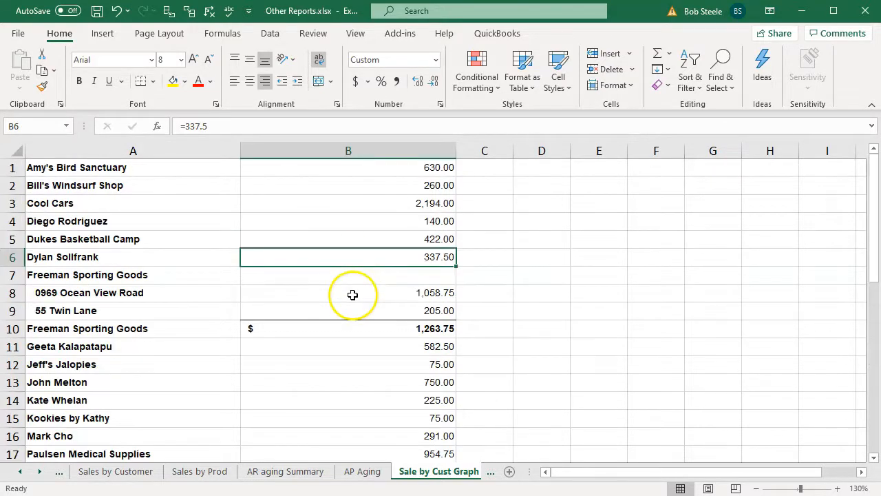
{"action": "left_click_drag", "start_coordinate": [350, 169], "coordinate": [366, 428]}
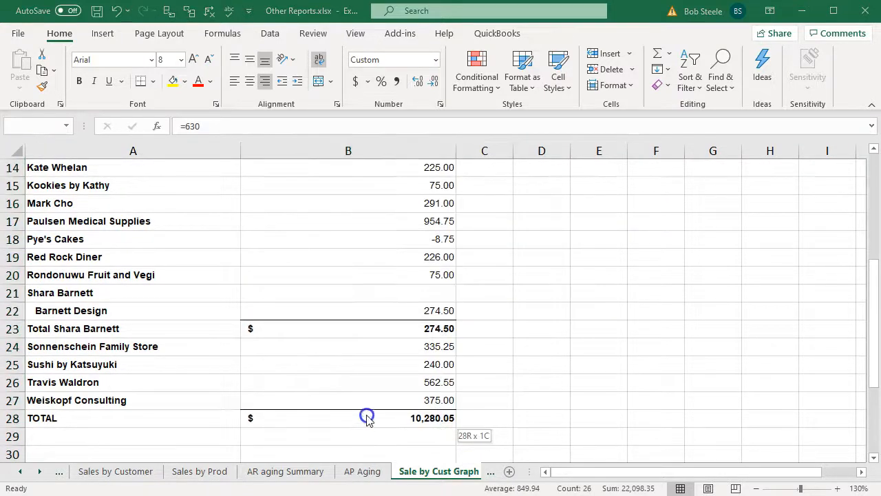
{"action": "scroll", "coordinate": [367, 415], "scroll_direction": "up", "scroll_amount": 5}
{"action": "left_click", "coordinate": [357, 168]}
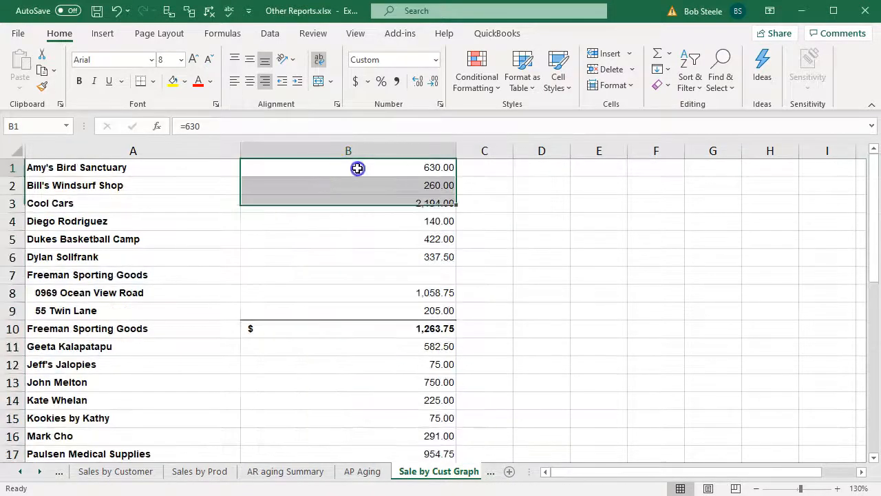
{"action": "left_click_drag", "start_coordinate": [358, 168], "coordinate": [354, 431]}
{"action": "right_click", "coordinate": [354, 266]}
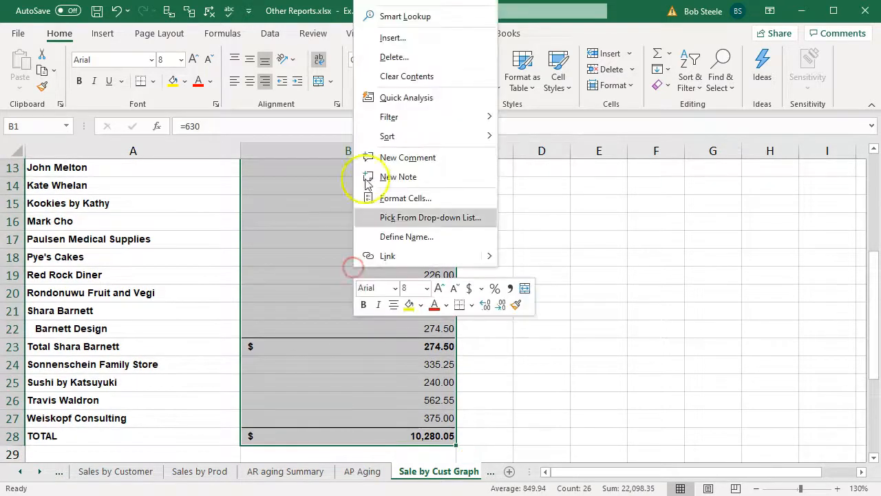
{"action": "key", "text": "ctrl+c"}
{"action": "scroll", "coordinate": [320, 252], "scroll_direction": "up", "scroll_amount": 4}
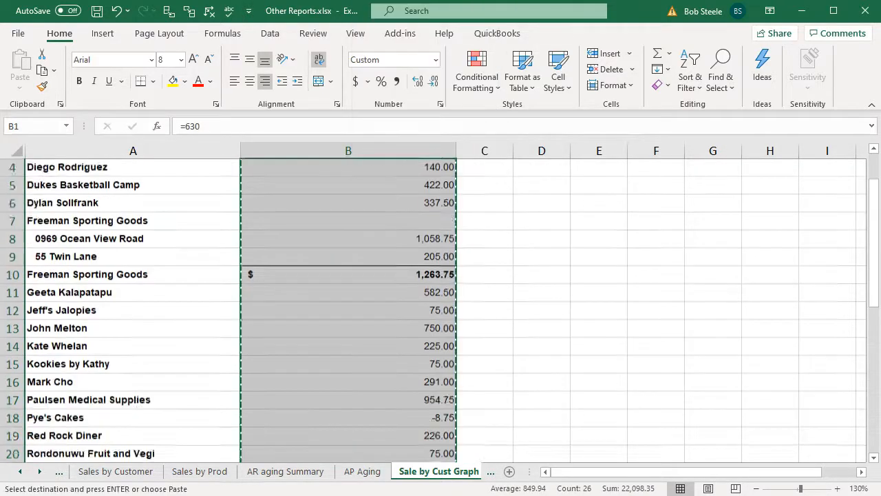
{"action": "right_click", "coordinate": [326, 216]}
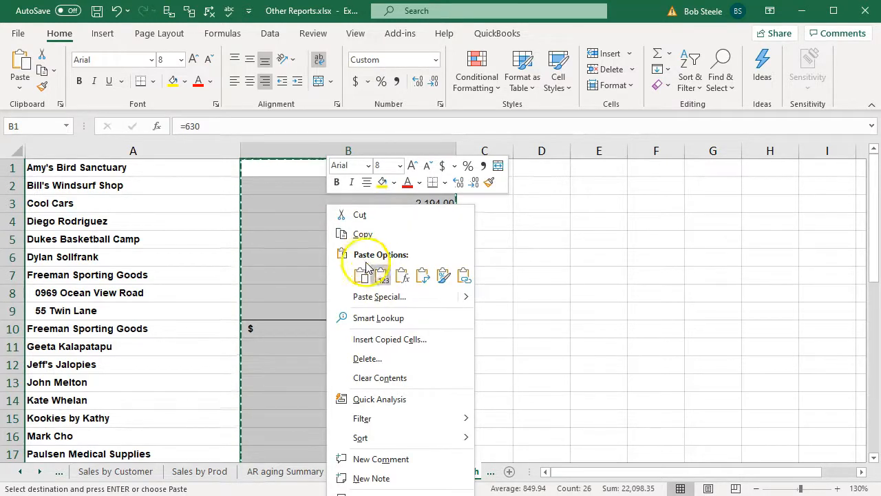
{"action": "left_click", "coordinate": [380, 277]}
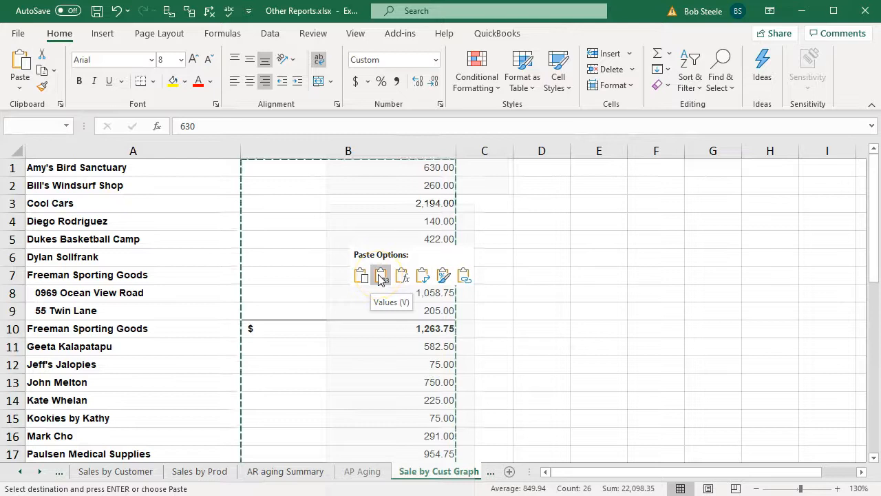
Step: Check the contents of the pasted Freeman Sporting Goods amounts in B8 to B10 and clear the copy selection
{"action": "left_click", "coordinate": [406, 327]}
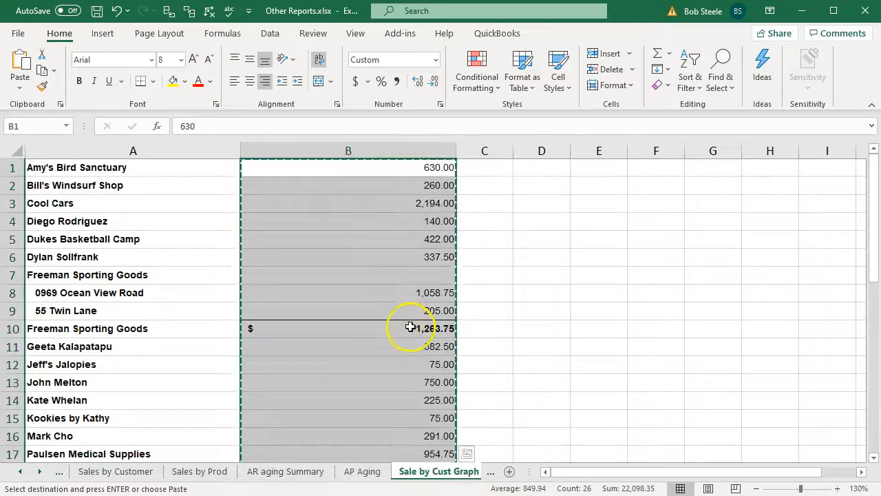
{"action": "left_click", "coordinate": [411, 306]}
{"action": "left_click", "coordinate": [412, 290]}
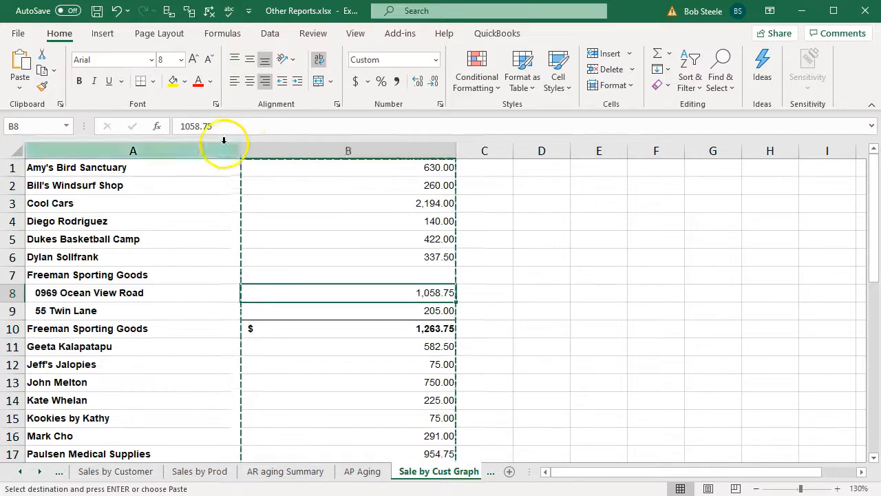
{"action": "key", "text": "Escape"}
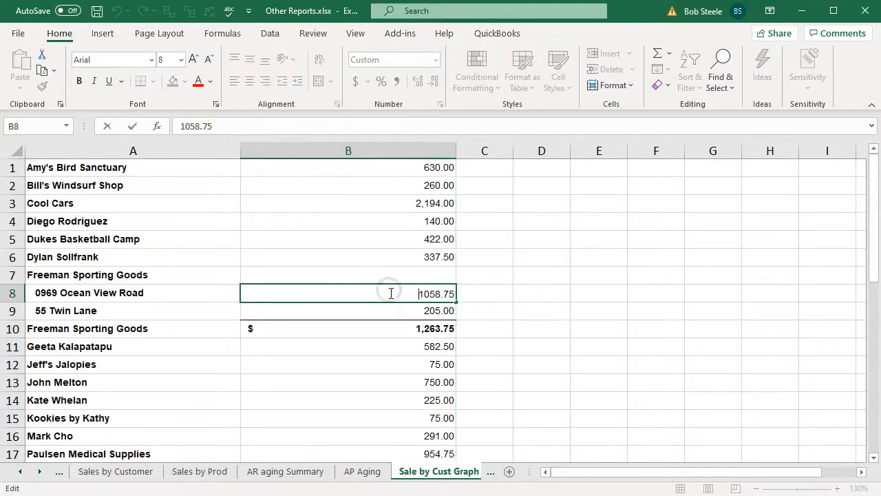
Step: Delete rows 7 to 9, which hold the Freeman Sporting Goods heading and its two location lines
{"action": "key", "text": "Return"}
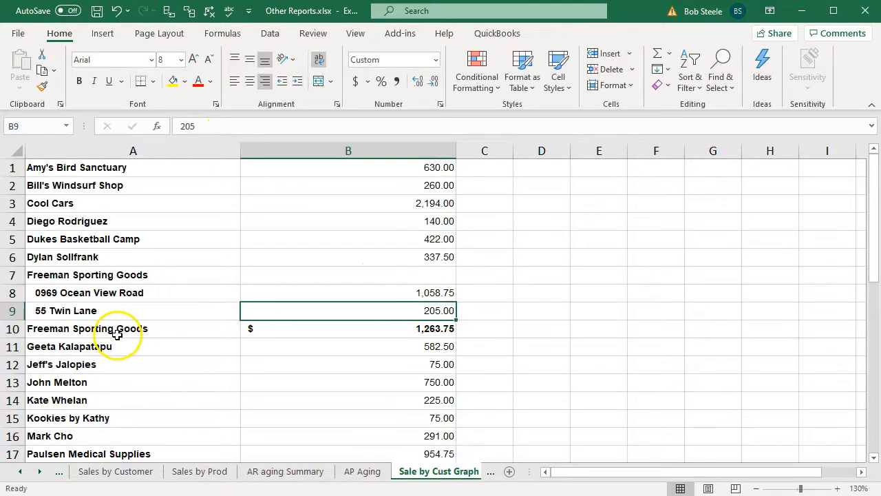
{"action": "left_click", "coordinate": [15, 279]}
{"action": "left_click_drag", "start_coordinate": [15, 282], "coordinate": [16, 310]}
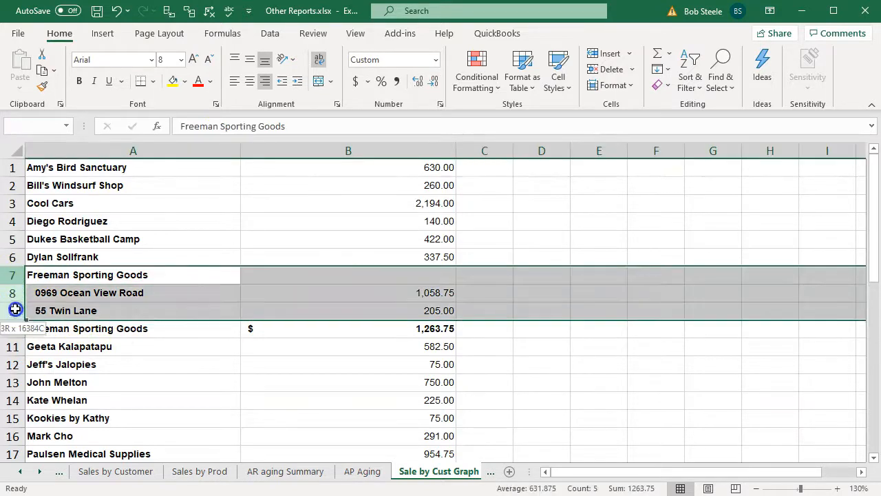
{"action": "right_click", "coordinate": [158, 298]}
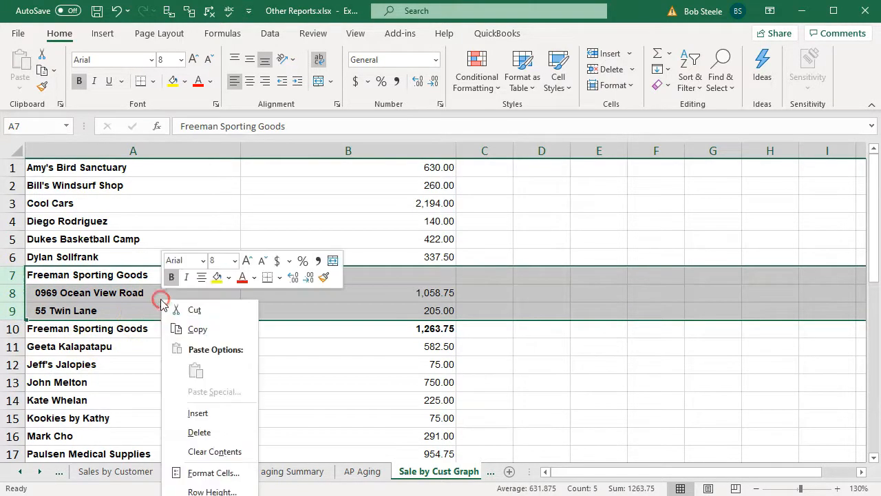
{"action": "left_click", "coordinate": [199, 433]}
Step: Copy the customer name in A18 over the labels in A19 and A20
{"action": "scroll", "coordinate": [211, 354], "scroll_direction": "down", "scroll_amount": 3}
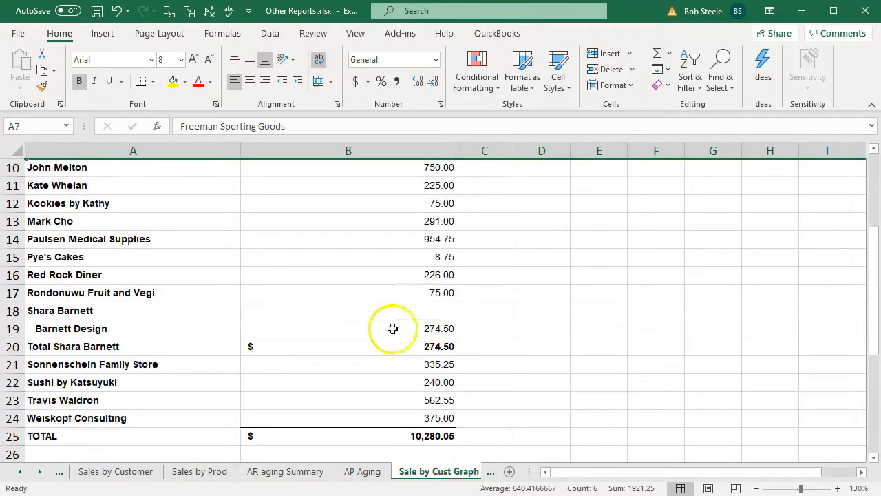
{"action": "left_click", "coordinate": [90, 311]}
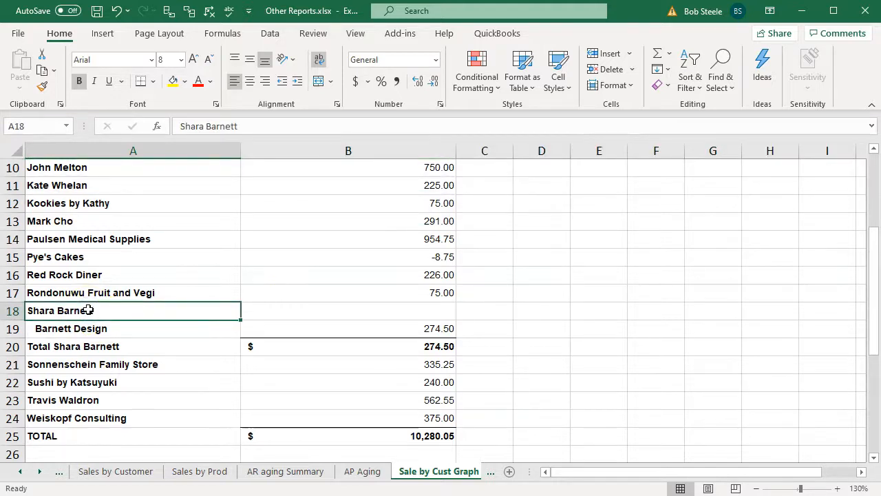
{"action": "key", "text": "ctrl+c"}
{"action": "left_click", "coordinate": [100, 329]}
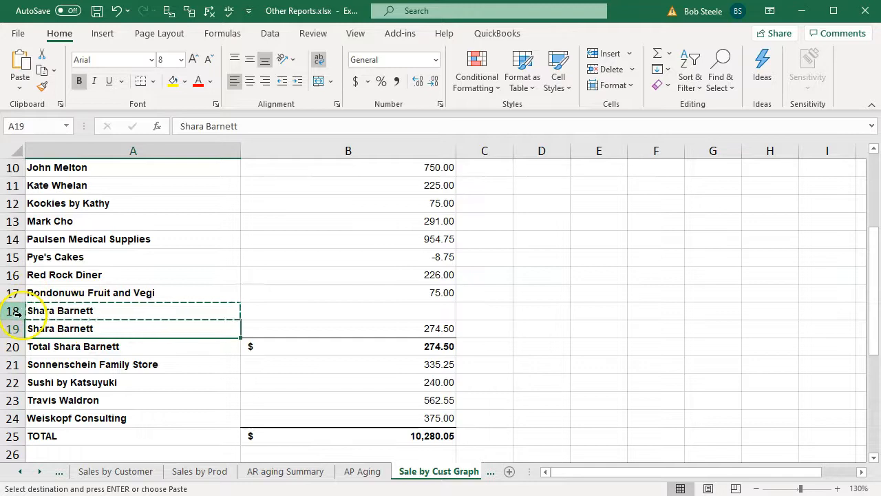
{"action": "left_click", "coordinate": [77, 344]}
{"action": "key", "text": "ctrl+v"}
Step: Delete the redundant rows 18 and 19 and fit column B's width to its contents
{"action": "left_click_drag", "start_coordinate": [13, 311], "coordinate": [11, 327]}
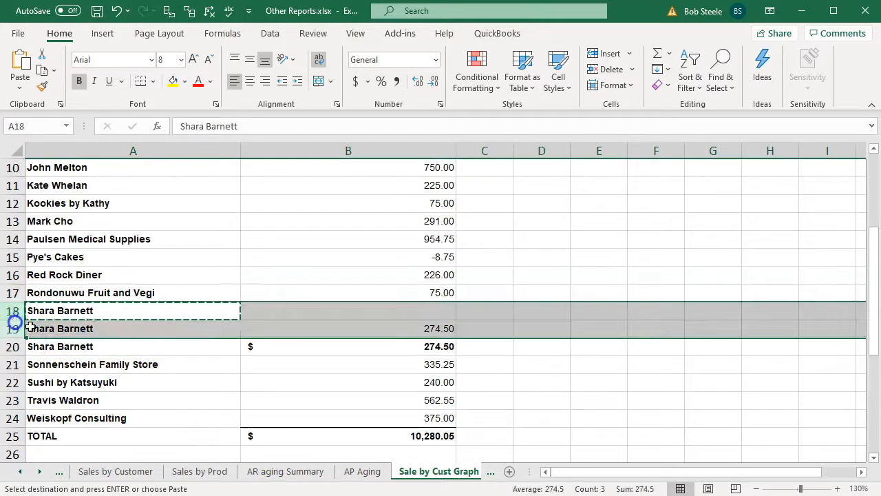
{"action": "right_click", "coordinate": [110, 331]}
{"action": "left_click", "coordinate": [115, 221]}
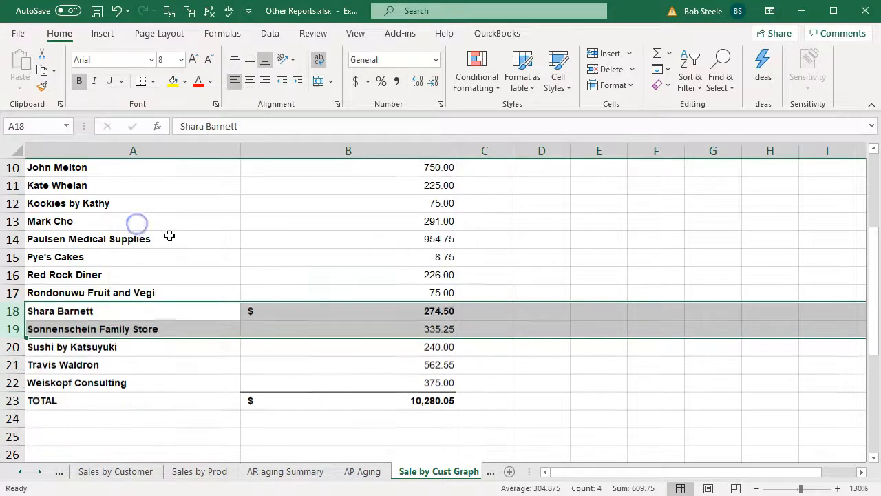
{"action": "double_click", "coordinate": [456, 151]}
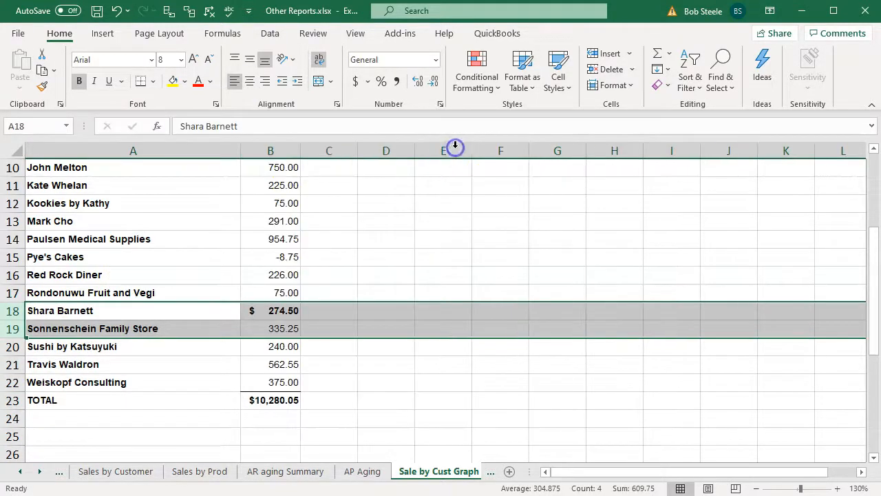
{"action": "left_click", "coordinate": [385, 313]}
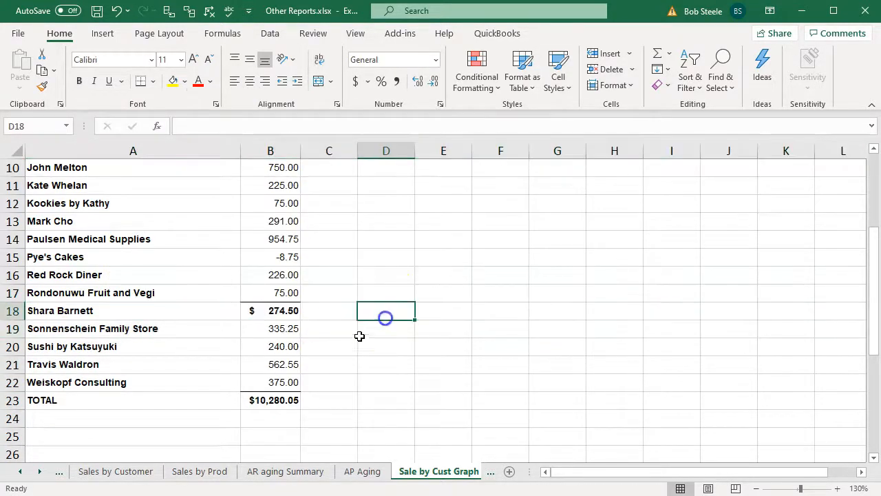
Step: Delete the TOTAL row 23 and check the sum of the remaining amounts in B1:B22
{"action": "left_click", "coordinate": [16, 400]}
{"action": "right_click", "coordinate": [61, 408]}
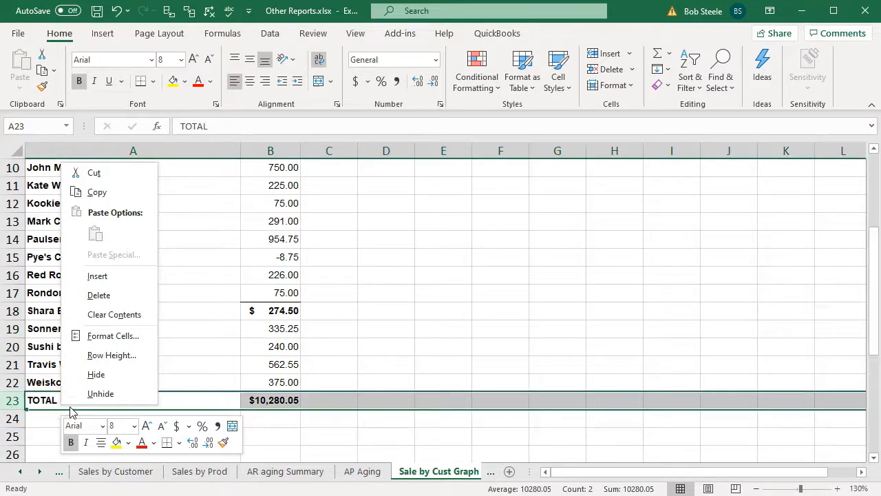
{"action": "left_click", "coordinate": [101, 295]}
{"action": "left_click_drag", "start_coordinate": [280, 382], "coordinate": [264, 55]}
{"action": "left_click_drag", "start_coordinate": [268, 165], "coordinate": [268, 167]}
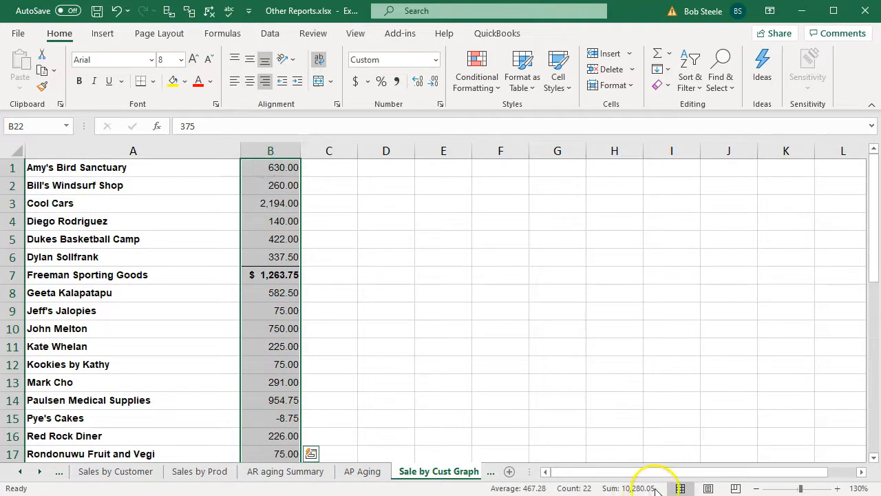
{"action": "left_click", "coordinate": [521, 383]}
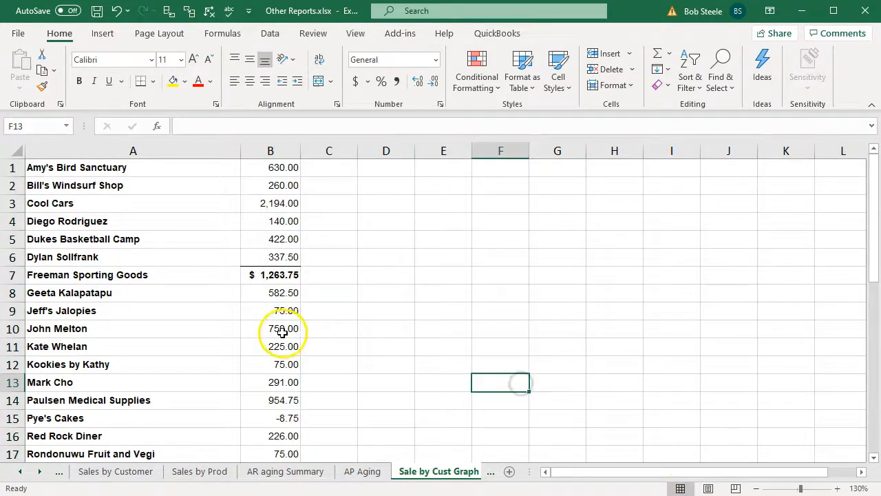
Step: Convert the customer names and amounts in A1:B22 into a table, with the option for existing headers left off
{"action": "left_click_drag", "start_coordinate": [148, 172], "coordinate": [255, 415]}
{"action": "left_click", "coordinate": [193, 318]}
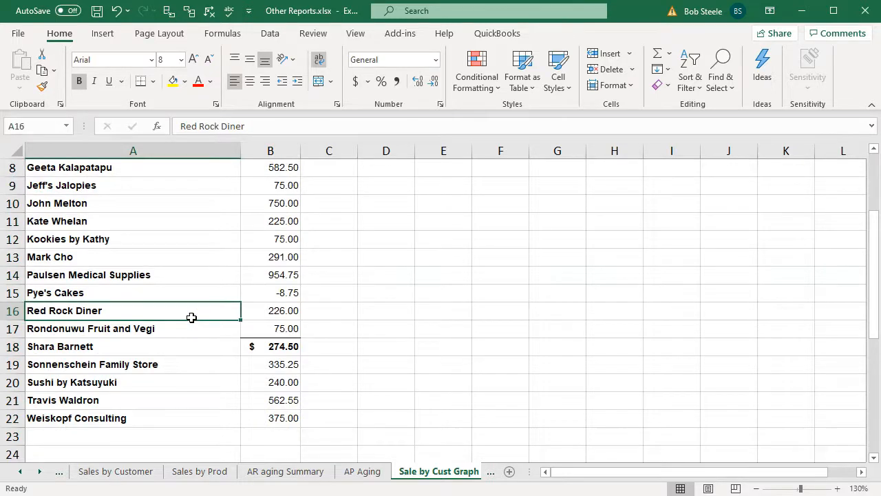
{"action": "scroll", "coordinate": [191, 317], "scroll_direction": "up", "scroll_amount": 3}
{"action": "left_click_drag", "start_coordinate": [138, 168], "coordinate": [245, 418]}
{"action": "left_click", "coordinate": [103, 38]}
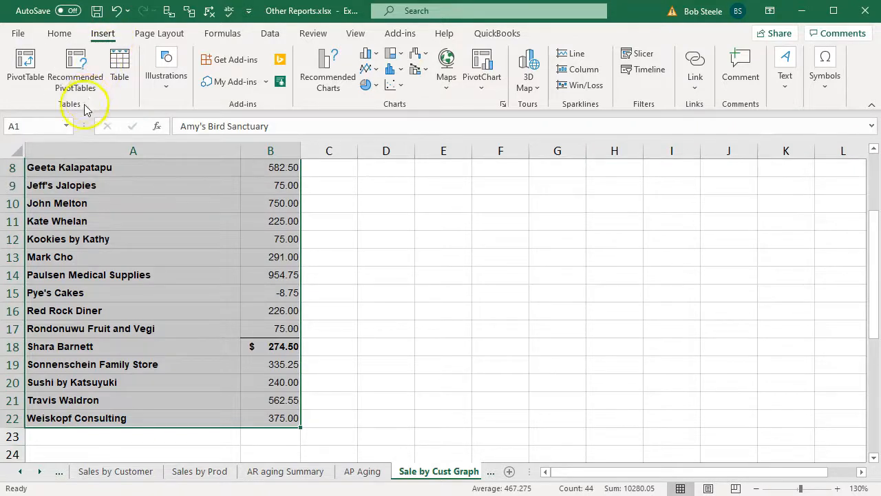
{"action": "left_click", "coordinate": [120, 69]}
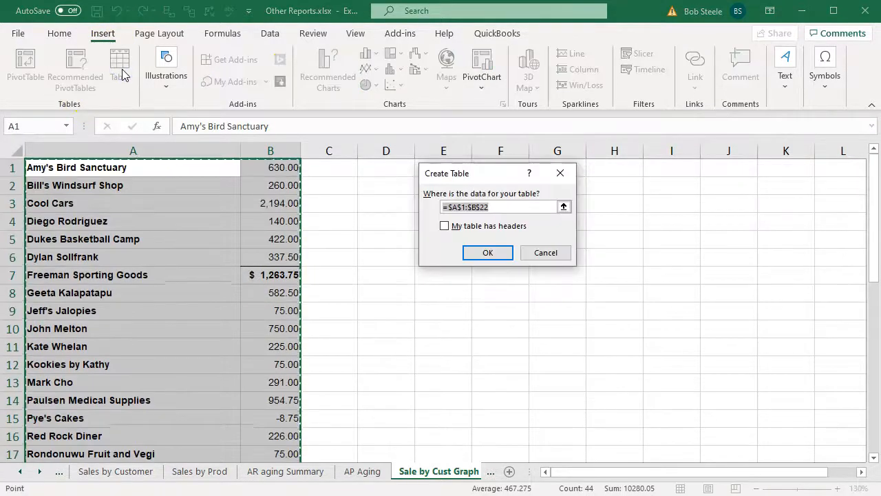
{"action": "left_click", "coordinate": [486, 258]}
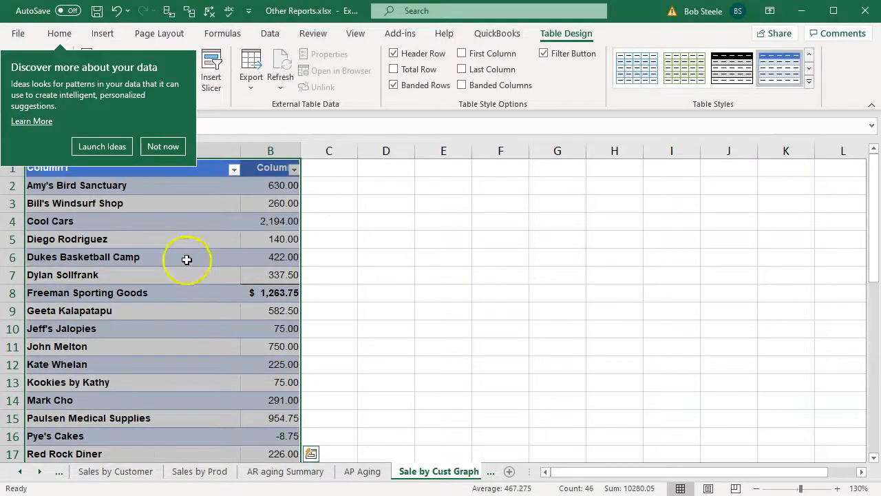
{"action": "left_click", "coordinate": [187, 259]}
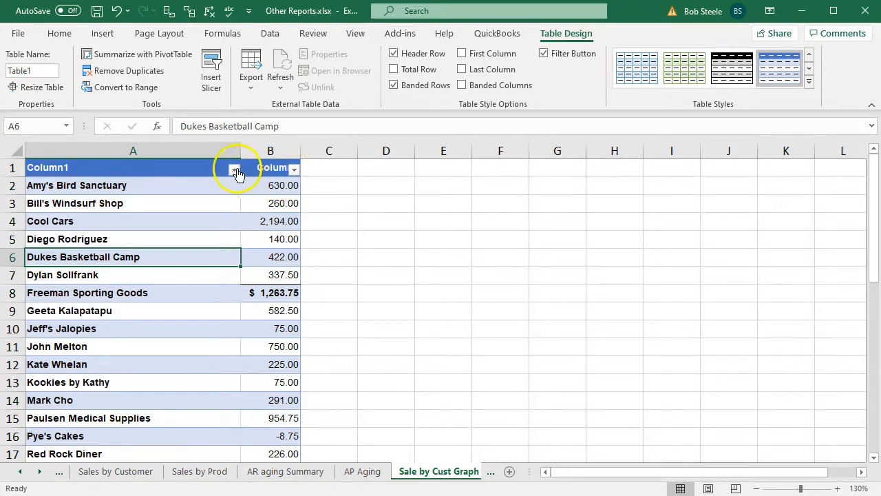
Step: Sort the table by the Column2 amounts from largest to smallest and look over the top customers
{"action": "left_click", "coordinate": [295, 169]}
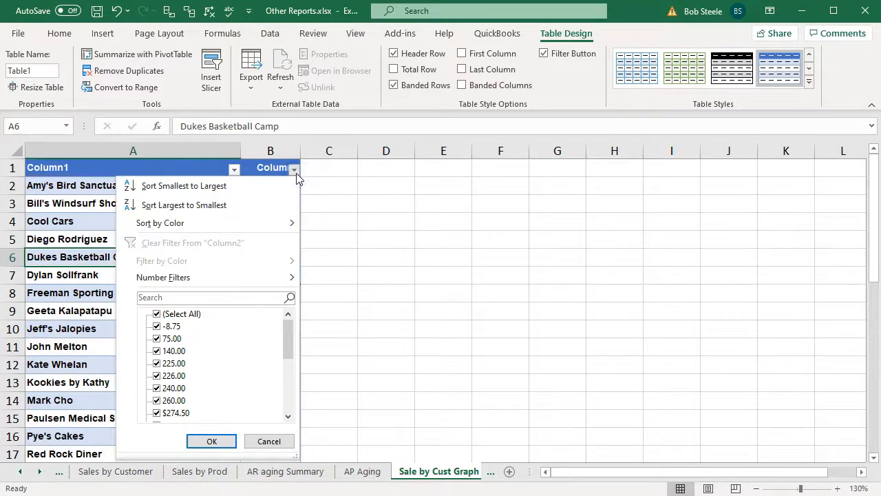
{"action": "left_click", "coordinate": [252, 206]}
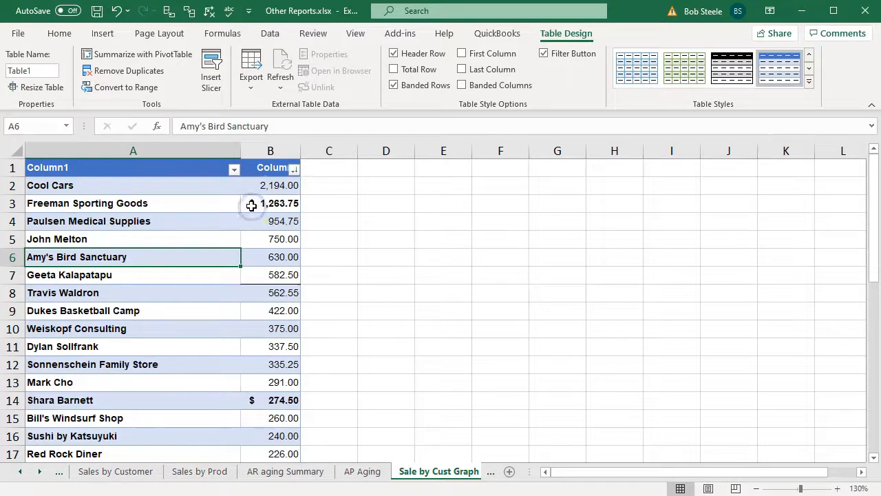
{"action": "left_click", "coordinate": [262, 186]}
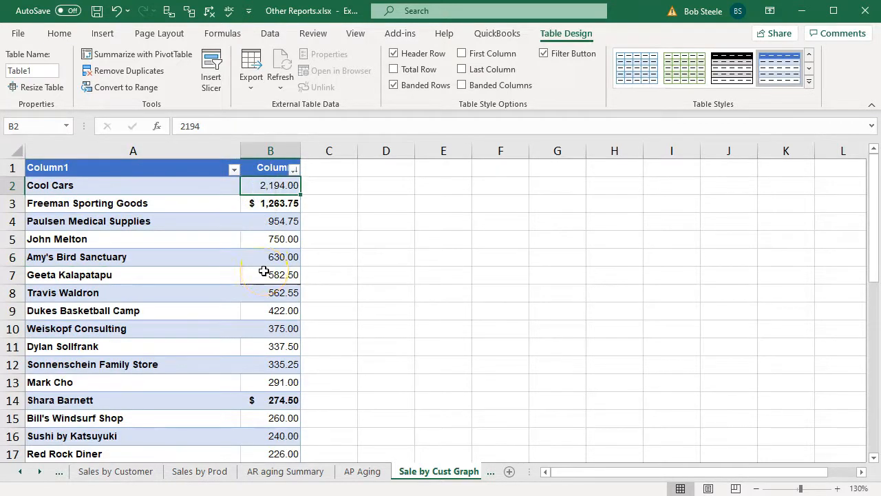
{"action": "left_click", "coordinate": [82, 186]}
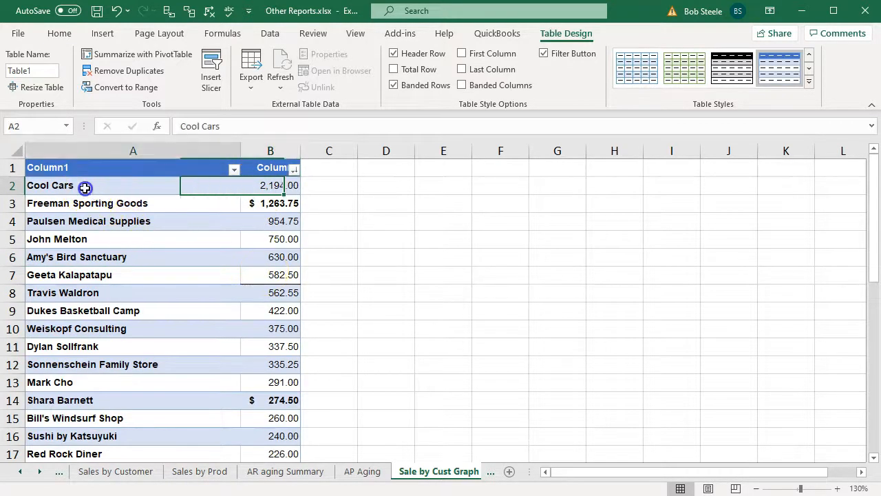
{"action": "left_click", "coordinate": [88, 168]}
Step: Insert a 2-D pie chart of the table data in A2:B23 and place it, enlarged, beside the table
{"action": "left_click_drag", "start_coordinate": [89, 186], "coordinate": [269, 425]}
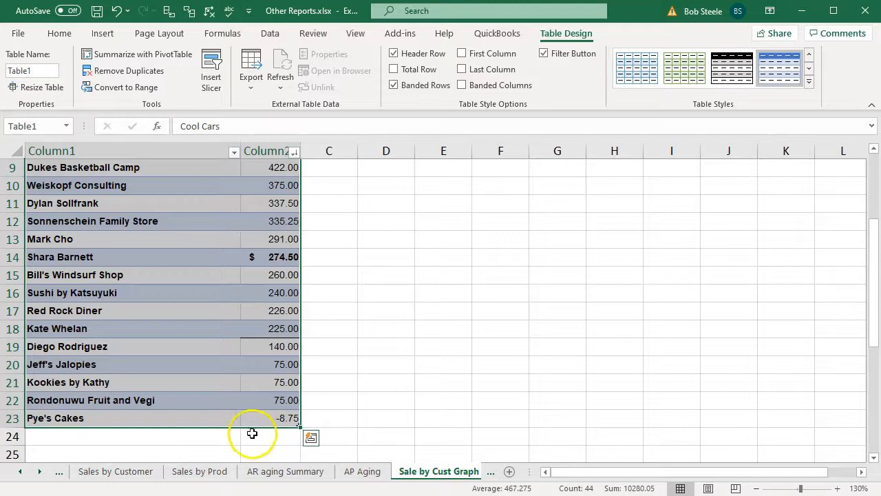
{"action": "left_click", "coordinate": [101, 33]}
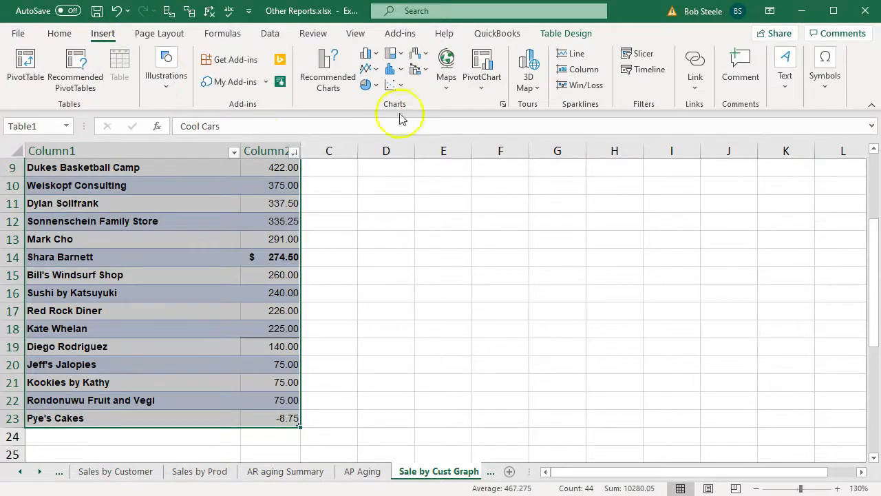
{"action": "left_click", "coordinate": [376, 85]}
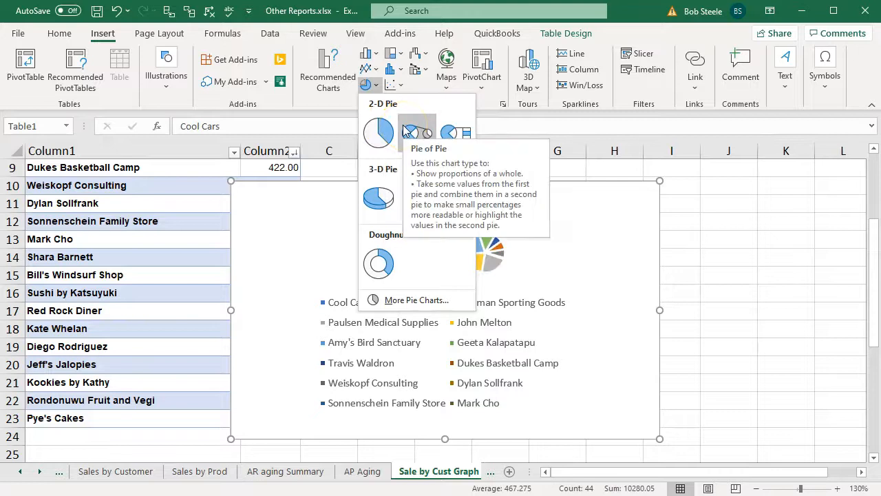
{"action": "left_click", "coordinate": [59, 33]}
{"action": "left_click", "coordinate": [103, 33]}
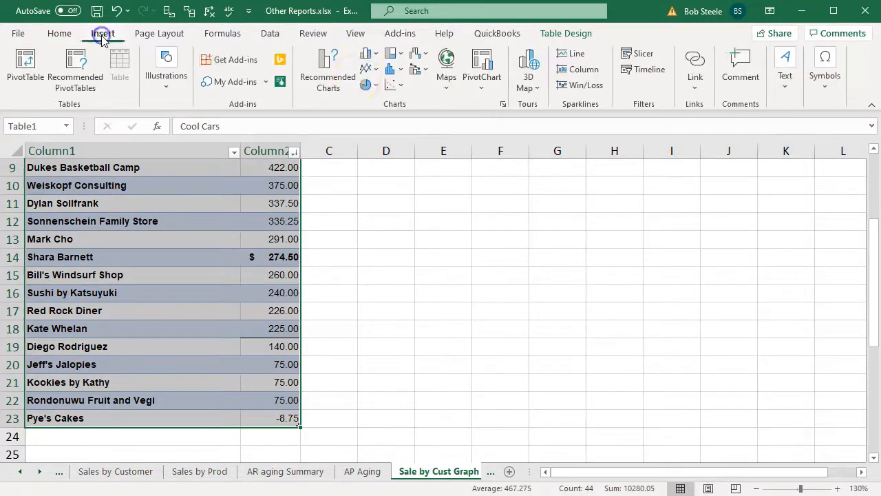
{"action": "left_click", "coordinate": [381, 85]}
{"action": "left_click", "coordinate": [379, 131]}
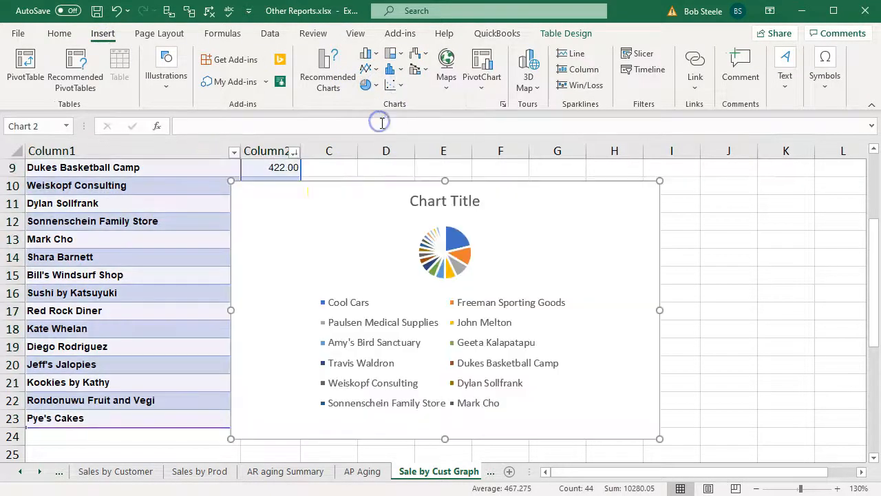
{"action": "left_click_drag", "start_coordinate": [259, 216], "coordinate": [338, 196]}
{"action": "left_click_drag", "start_coordinate": [738, 417], "coordinate": [750, 432]}
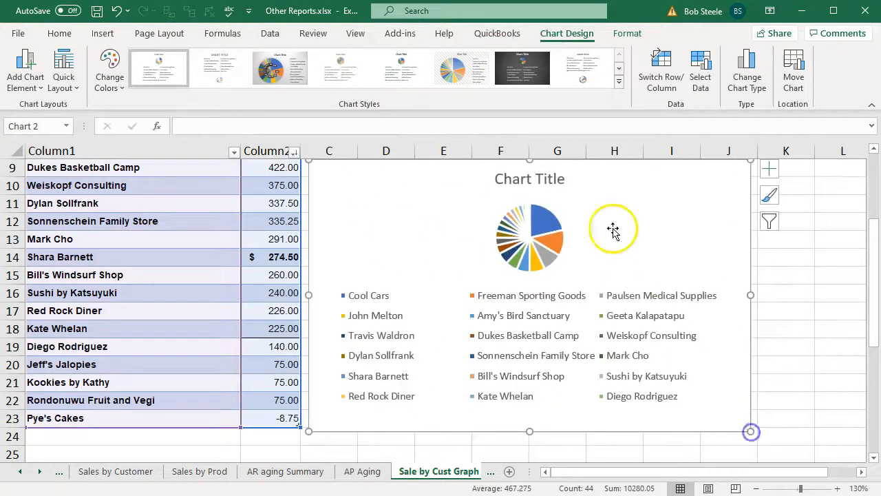
Step: Apply the light hatched chart style with percentage labels to the pie chart and enlarge the chart slightly
{"action": "left_click", "coordinate": [619, 81]}
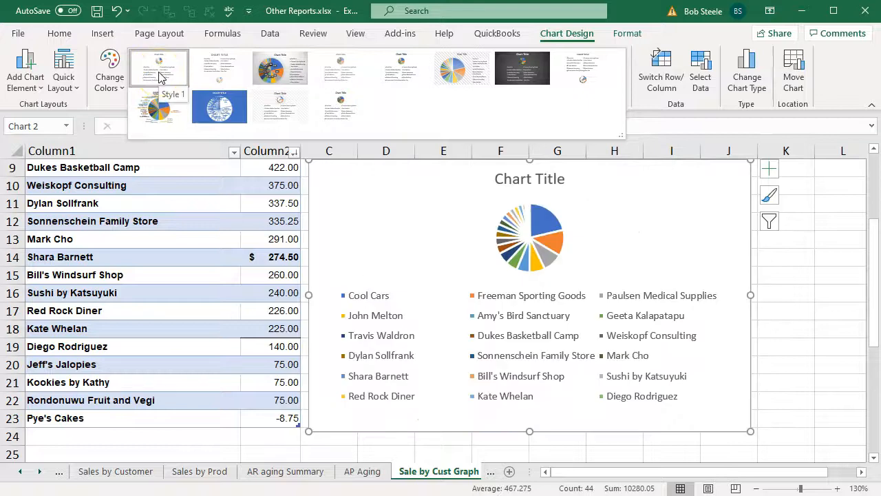
{"action": "left_click", "coordinate": [279, 111]}
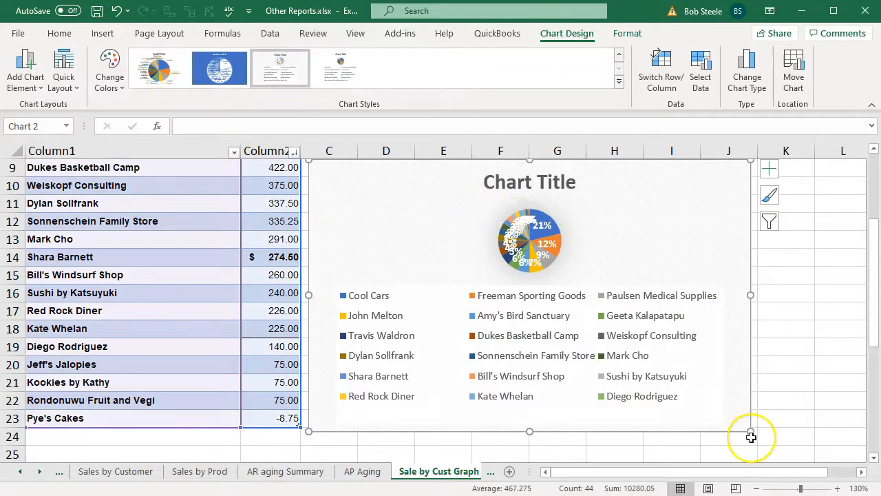
{"action": "left_click_drag", "start_coordinate": [751, 435], "coordinate": [769, 451]}
Step: Delete the pie chart's title
{"action": "left_click", "coordinate": [566, 181]}
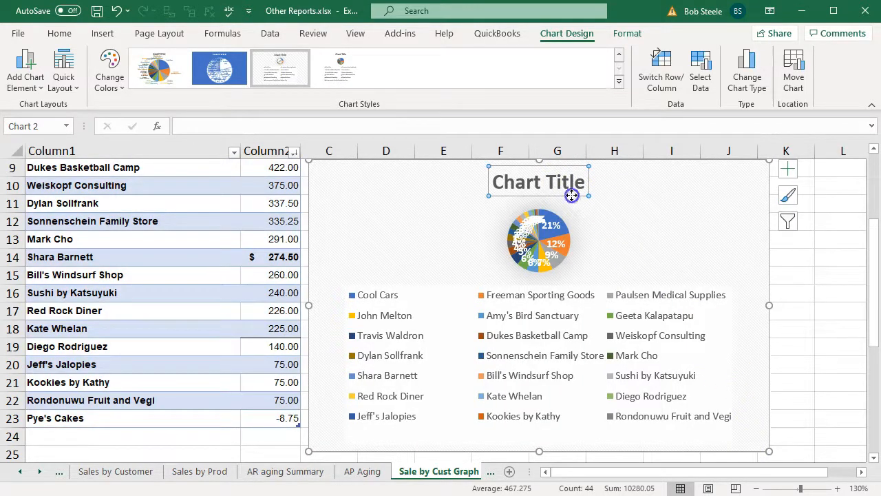
{"action": "key", "text": "Delete"}
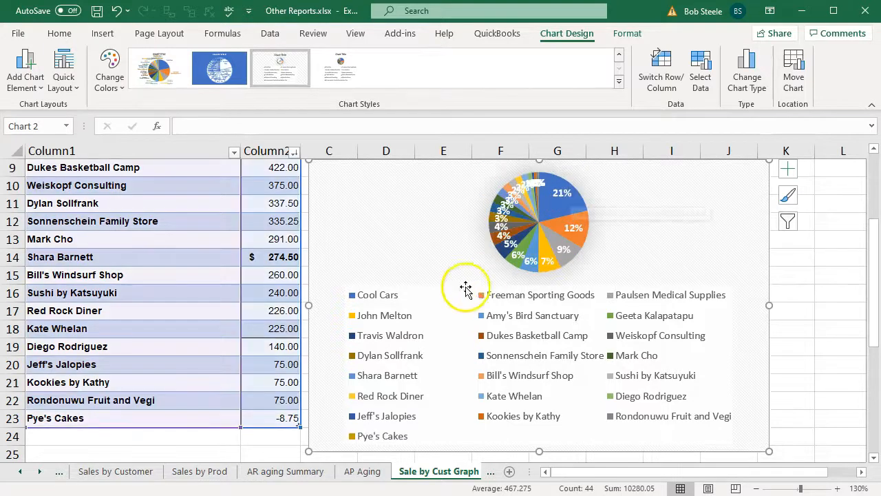
{"action": "scroll", "coordinate": [454, 293], "scroll_direction": "up", "scroll_amount": 1}
{"action": "scroll", "coordinate": [454, 293], "scroll_direction": "down", "scroll_amount": 1}
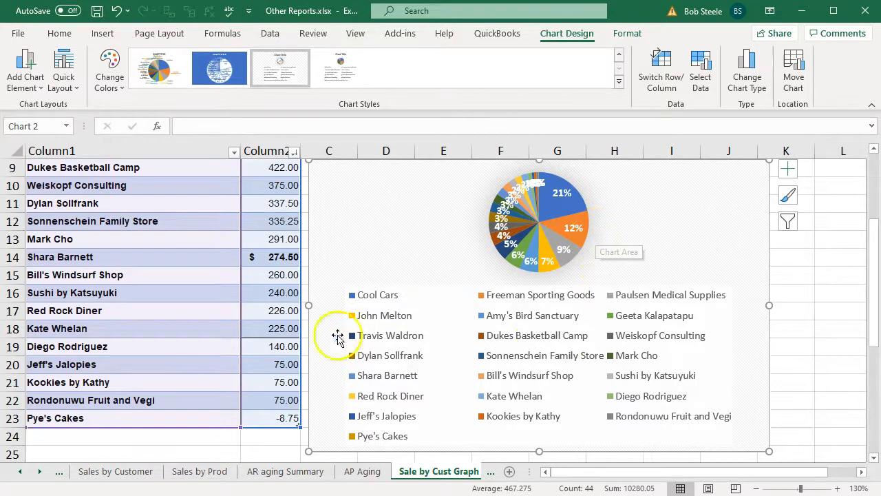
Step: Check the combined sum of the smallest customer amounts in B14:B23
{"action": "left_click", "coordinate": [262, 345]}
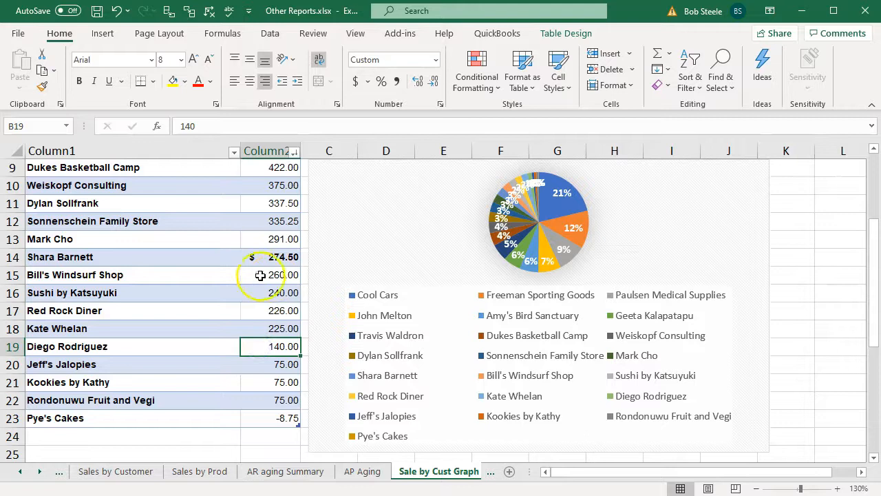
{"action": "left_click_drag", "start_coordinate": [255, 257], "coordinate": [272, 418]}
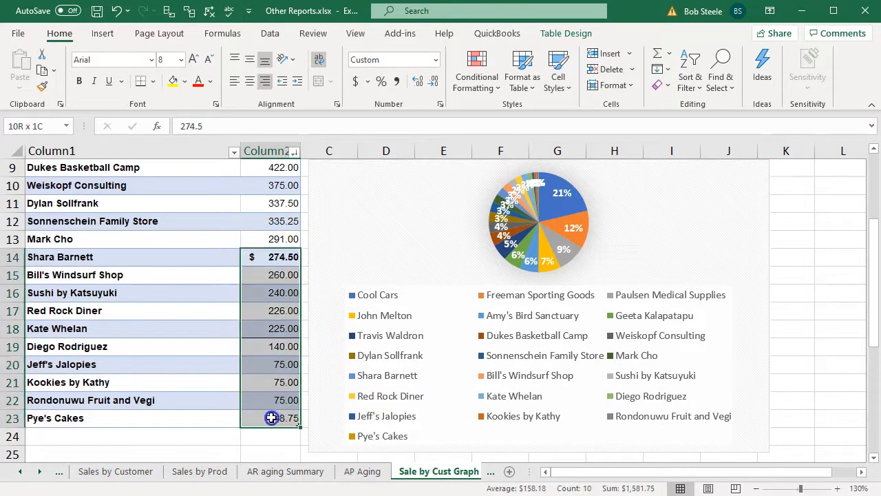
{"action": "scroll", "coordinate": [281, 418], "scroll_direction": "up", "scroll_amount": 3}
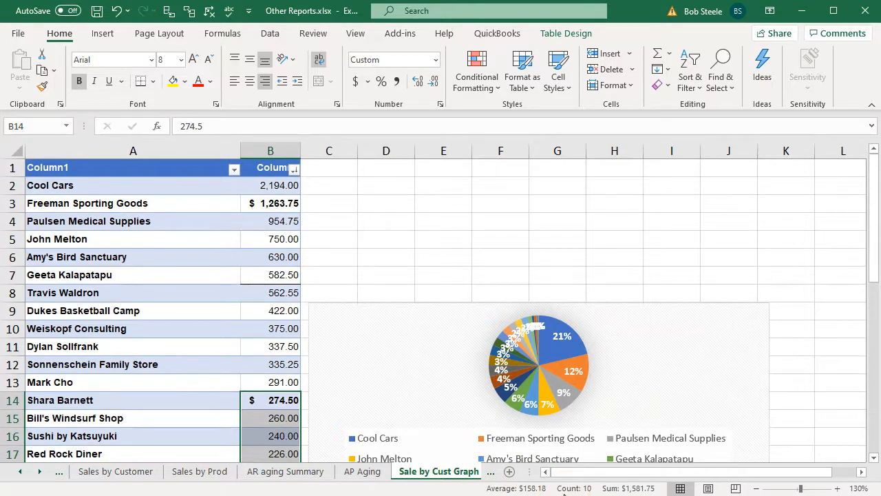
{"action": "scroll", "coordinate": [272, 376], "scroll_direction": "down", "scroll_amount": 4}
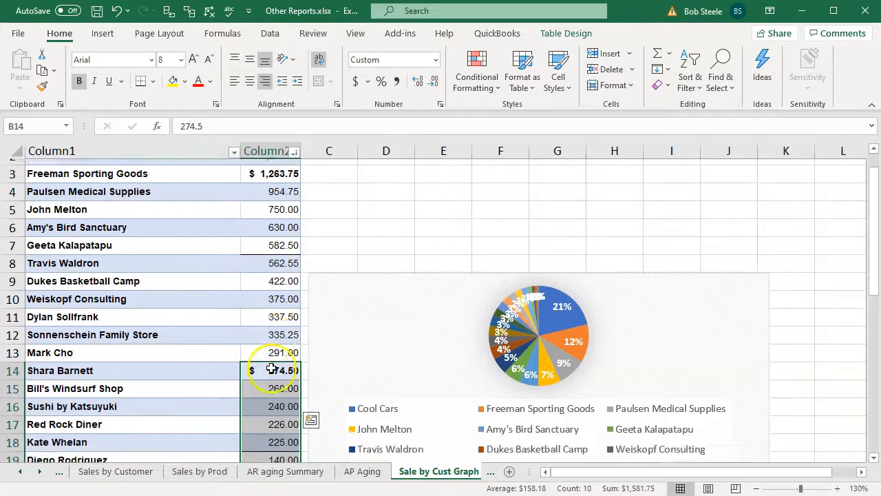
Step: Replace the report date note in A26 with a SUM formula totalling the table amounts in B2:B23
{"action": "left_click", "coordinate": [267, 402]}
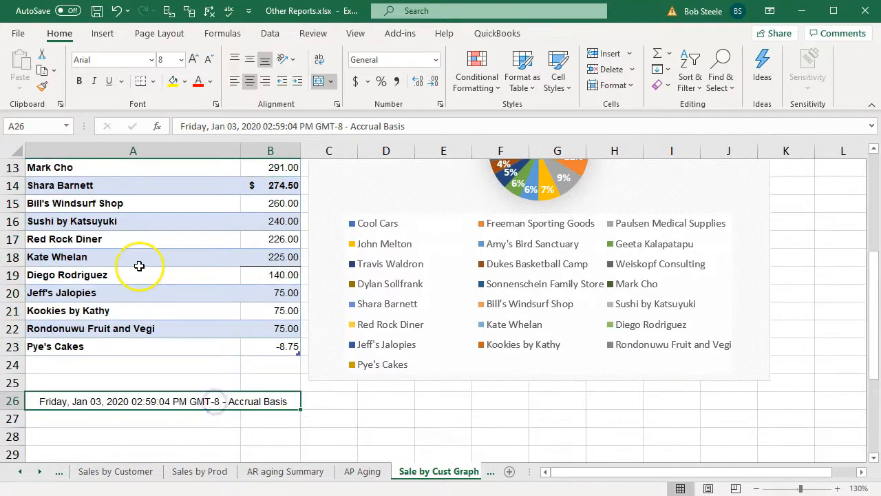
{"action": "key", "text": "Delete"}
{"action": "key", "text": "Right"}
{"action": "key", "text": "Left"}
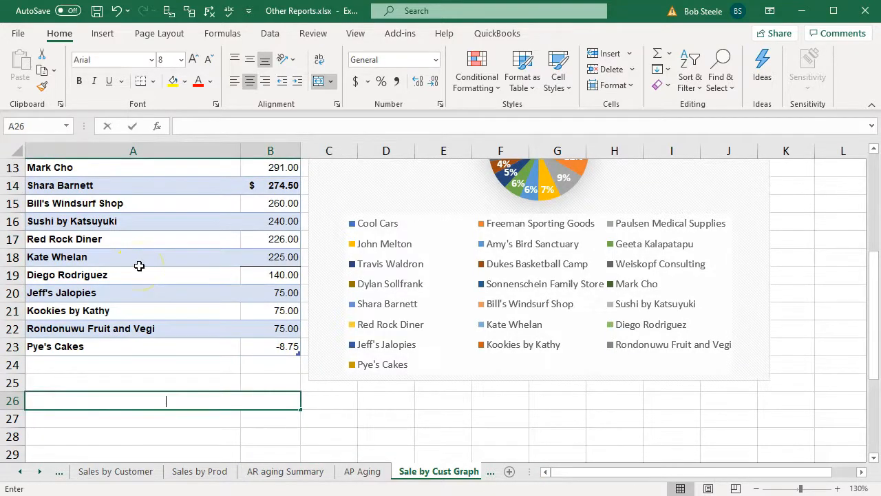
{"action": "type", "text": "=sum("}
{"action": "key", "text": "Up"}
{"action": "key", "text": "Up"}
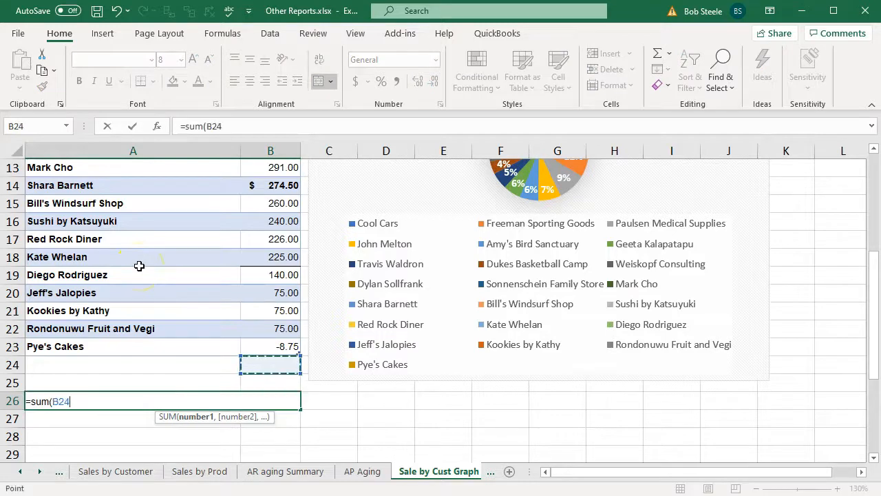
{"action": "key", "text": "Up"}
{"action": "key", "text": "shift+Up"}
{"action": "key", "text": "shift+Up"}
{"action": "key", "text": "shift+Up"}
{"action": "key", "text": "shift+Up"}
{"action": "key", "text": "shift+Up"}
{"action": "key", "text": "shift+Up"}
{"action": "key", "text": "shift+Up"}
{"action": "key", "text": "shift+Up"}
{"action": "key", "text": "shift+Up"}
{"action": "key", "text": "shift+Up"}
{"action": "key", "text": "shift+Up"}
{"action": "key", "text": "shift+Up"}
{"action": "key", "text": "shift+Up"}
{"action": "key", "text": "shift+Up"}
{"action": "key", "text": "shift+Up"}
{"action": "key", "text": "shift+Up"}
{"action": "key", "text": "shift+Up"}
{"action": "key", "text": "shift+Up"}
{"action": "key", "text": "shift+Up"}
{"action": "key", "text": "shift+Up"}
{"action": "key", "text": "shift+Up"}
{"action": "key", "text": "shift+Up"}
{"action": "key", "text": "shift+Down"}
{"action": "key", "text": "Return"}
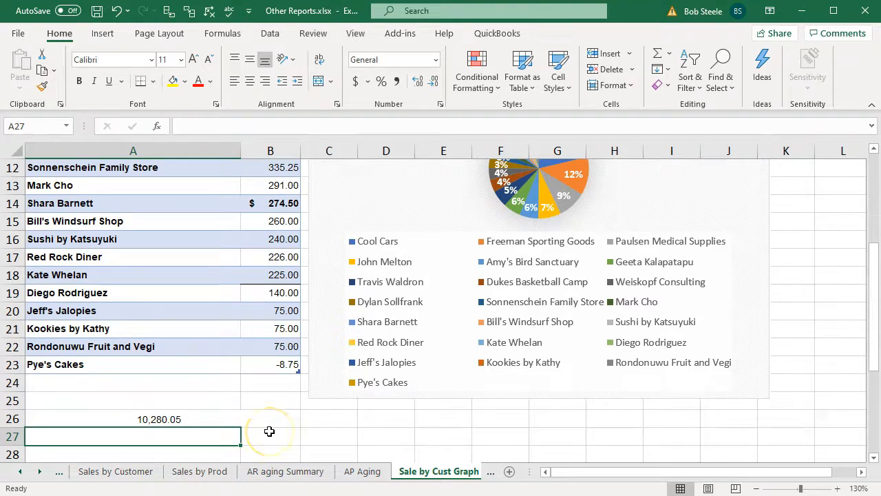
Step: Compare the sums of B11:B23, B14:B23 and B16:B23 to choose which small customers to group together
{"action": "scroll", "coordinate": [262, 282], "scroll_direction": "up", "scroll_amount": 1}
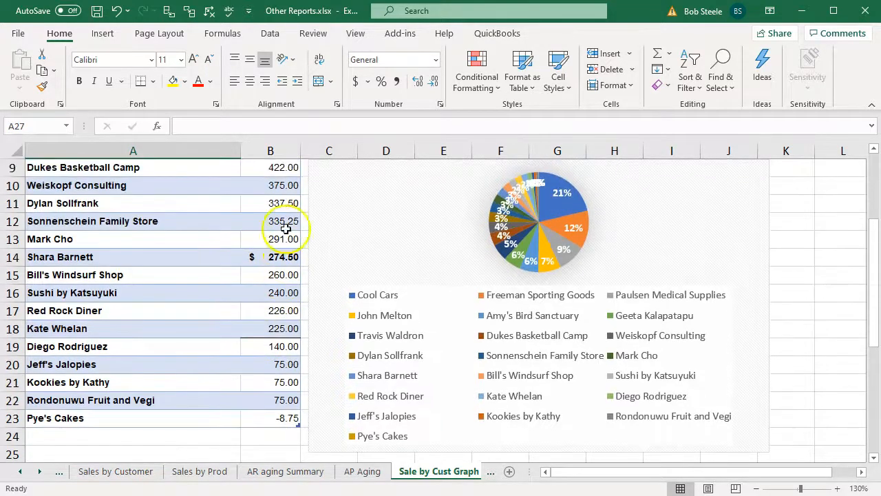
{"action": "left_click_drag", "start_coordinate": [277, 202], "coordinate": [285, 422]}
{"action": "scroll", "coordinate": [285, 422], "scroll_direction": "up", "scroll_amount": 3}
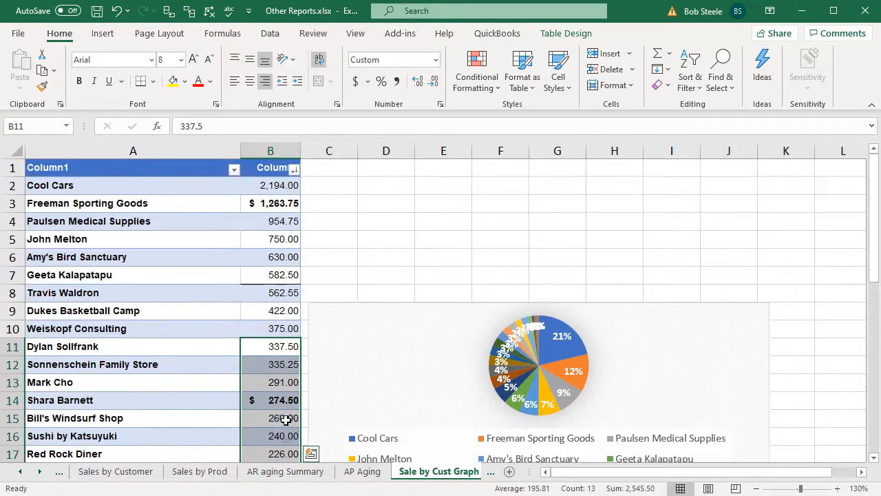
{"action": "scroll", "coordinate": [284, 409], "scroll_direction": "down", "scroll_amount": 1}
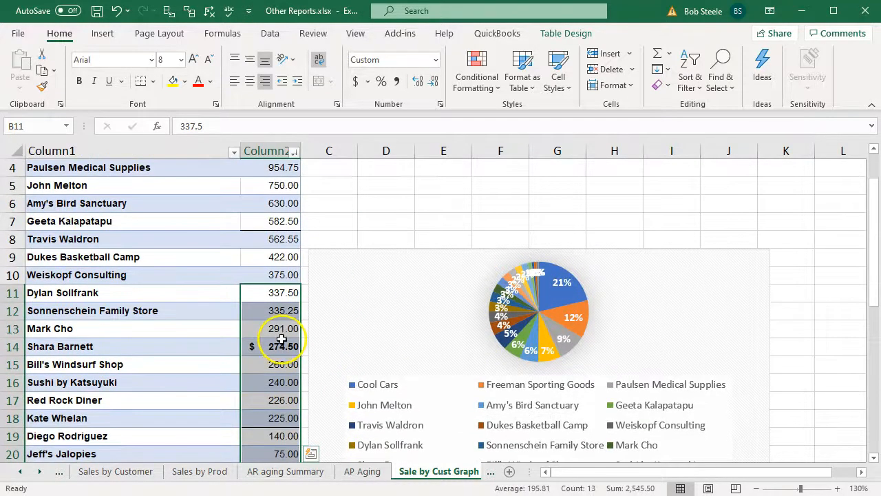
{"action": "left_click_drag", "start_coordinate": [276, 344], "coordinate": [272, 418]}
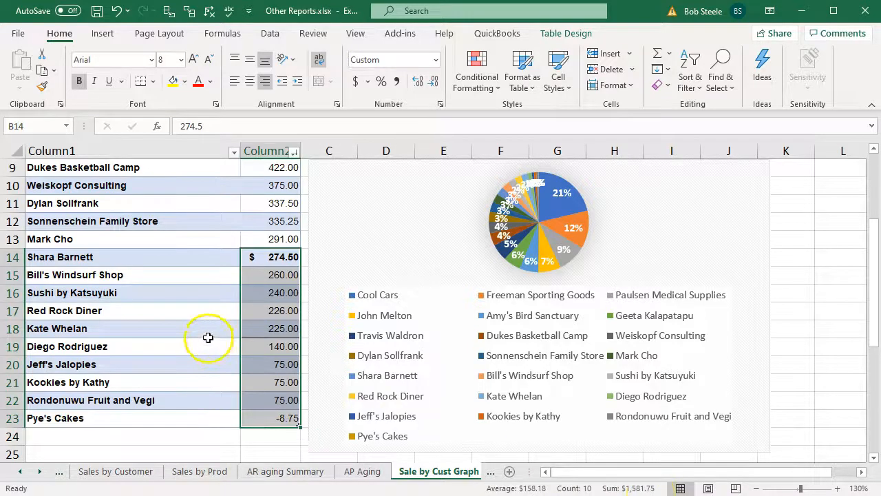
{"action": "scroll", "coordinate": [207, 338], "scroll_direction": "up", "scroll_amount": 3}
{"action": "scroll", "coordinate": [246, 360], "scroll_direction": "down", "scroll_amount": 3}
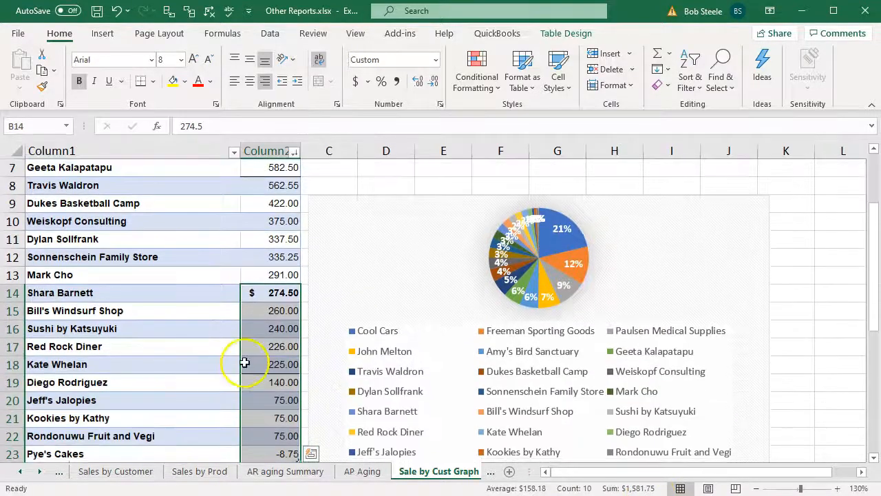
{"action": "left_click_drag", "start_coordinate": [259, 279], "coordinate": [270, 404]}
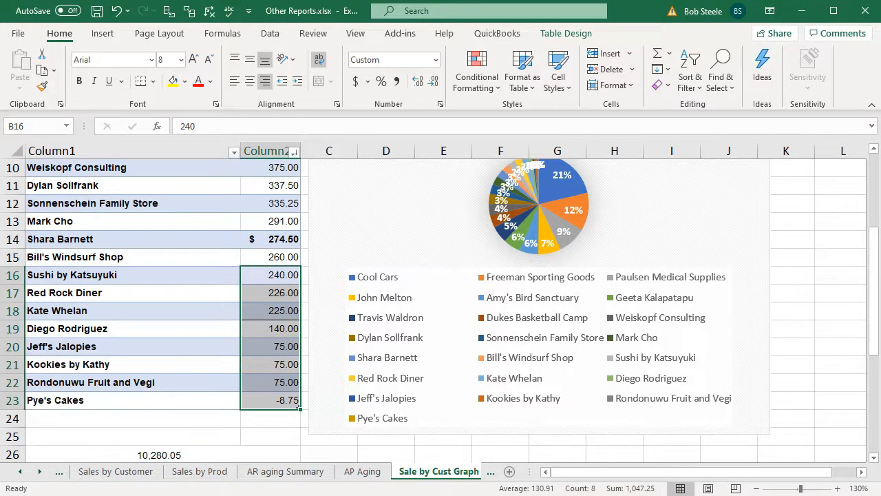
Step: Clear the amounts in B16:B23 and enter their combined total of 1,047.25 in B16
{"action": "left_click_drag", "start_coordinate": [255, 275], "coordinate": [254, 404]}
{"action": "key", "text": "Delete"}
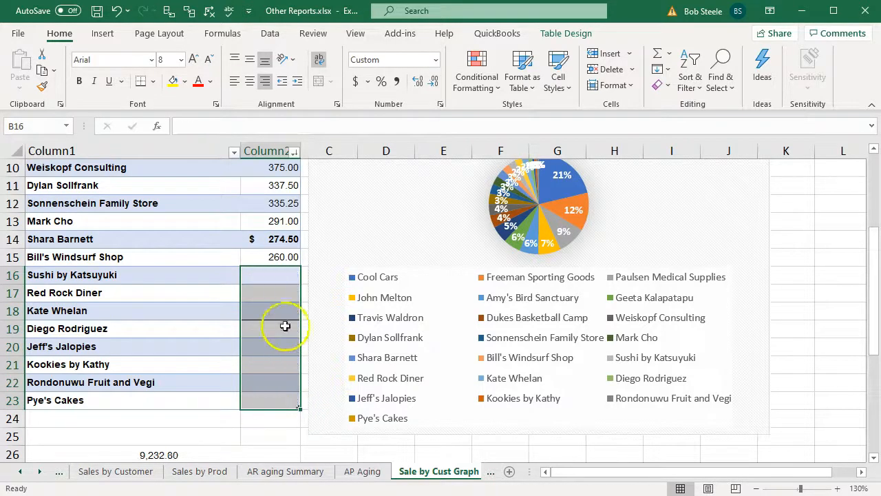
{"action": "left_click", "coordinate": [281, 274]}
{"action": "type", "text": "10"}
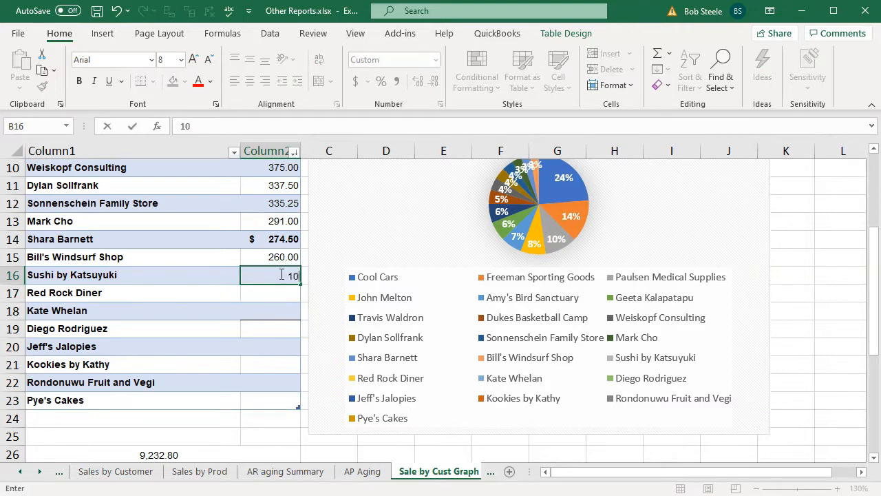
{"action": "key", "text": "Return"}
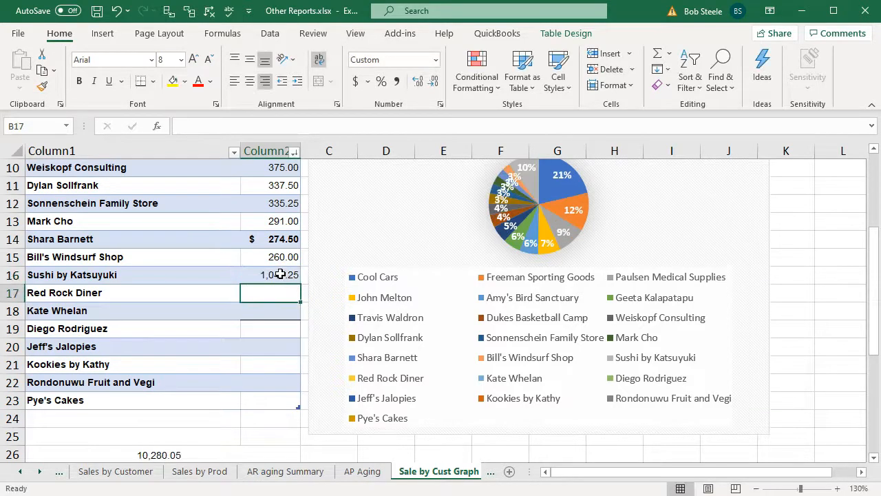
Step: Rename the customer in A16 as Other and clear the remaining customer names in A17:A23
{"action": "key", "text": "Up"}
{"action": "key", "text": "Left"}
{"action": "type", "text": "z"}
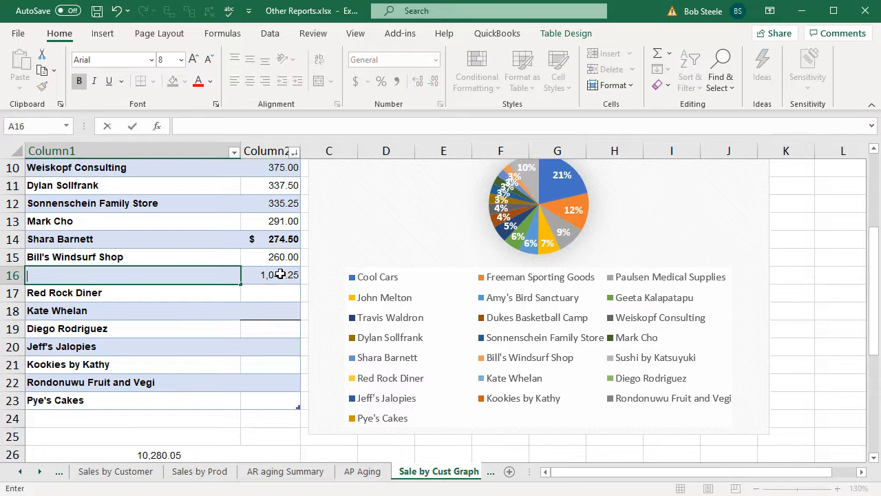
{"action": "key", "text": "Return"}
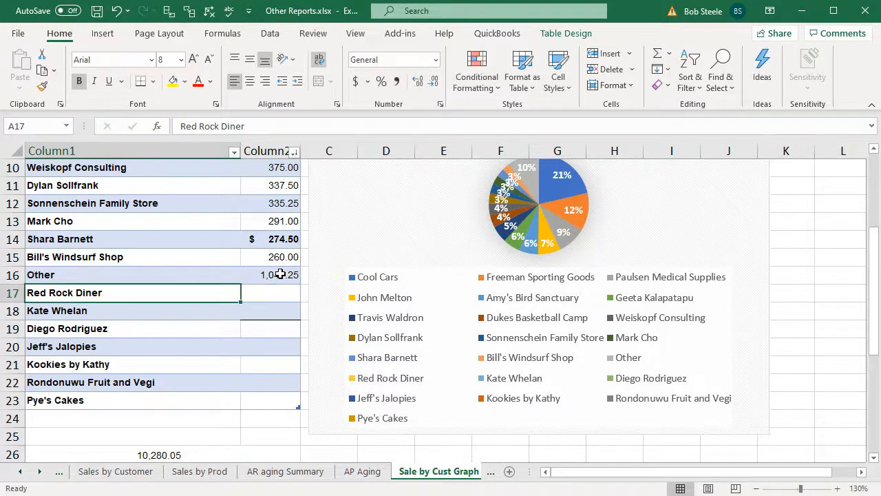
{"action": "left_click_drag", "start_coordinate": [117, 297], "coordinate": [122, 400]}
{"action": "key", "text": "Delete"}
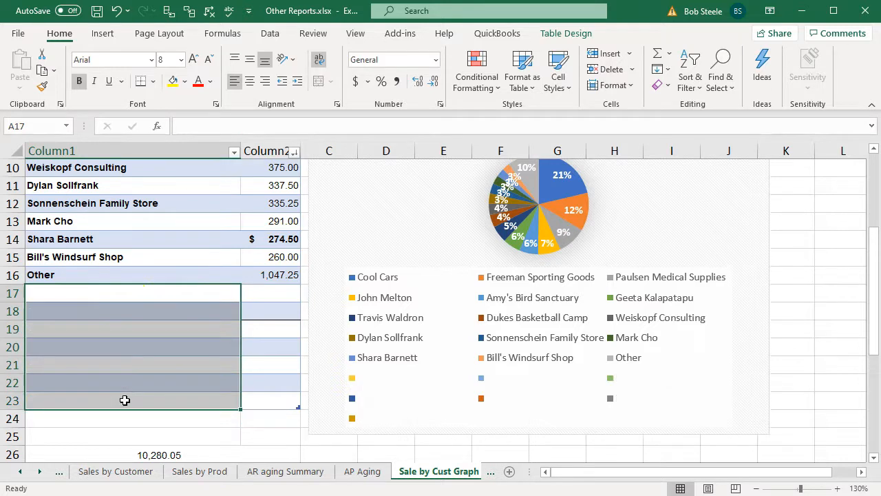
Step: Change the pie chart's data range to A2:B16 on the Sale by Cust Graph sheet so the blank rows are excluded
{"action": "left_click", "coordinate": [403, 347]}
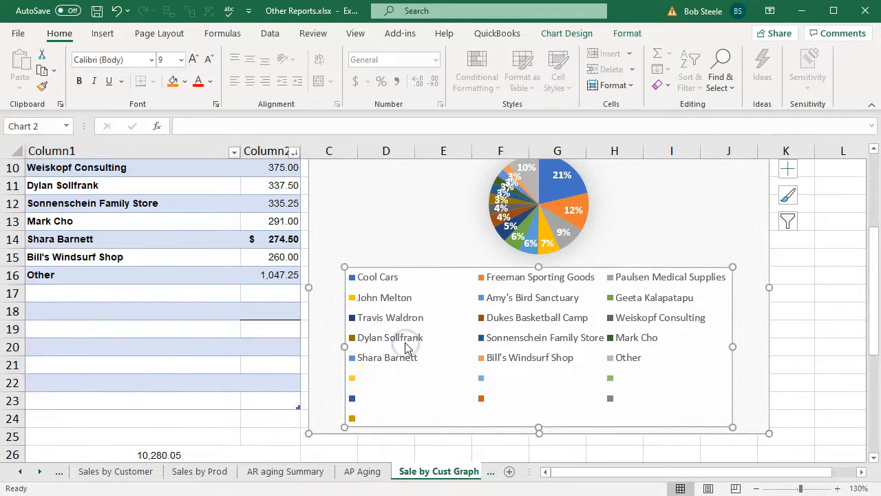
{"action": "scroll", "coordinate": [407, 348], "scroll_direction": "up", "scroll_amount": 1}
{"action": "left_click", "coordinate": [153, 435]}
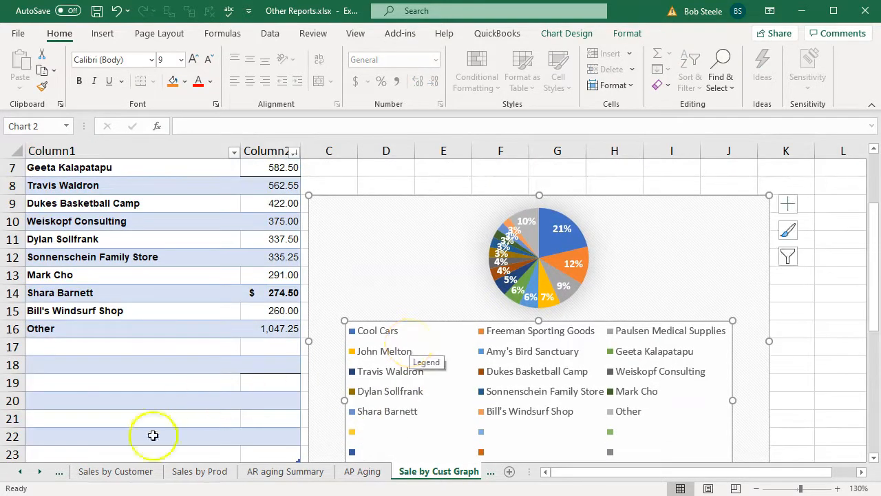
{"action": "left_click", "coordinate": [567, 33]}
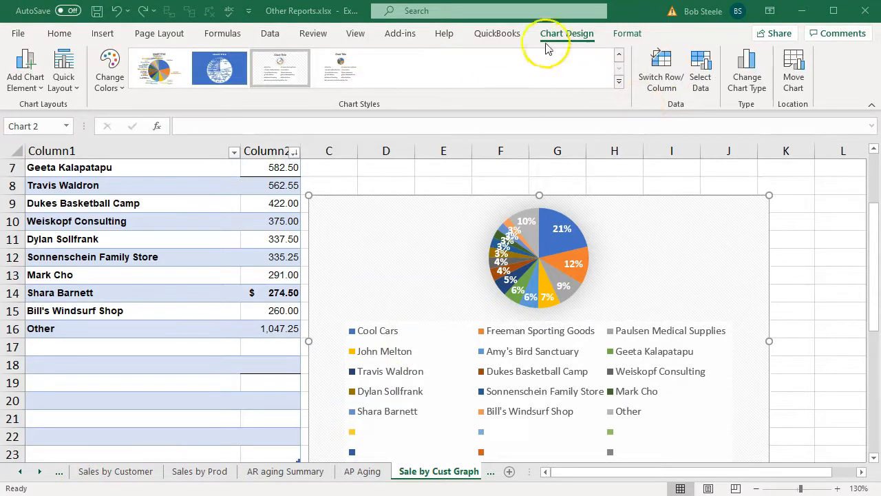
{"action": "left_click", "coordinate": [705, 65]}
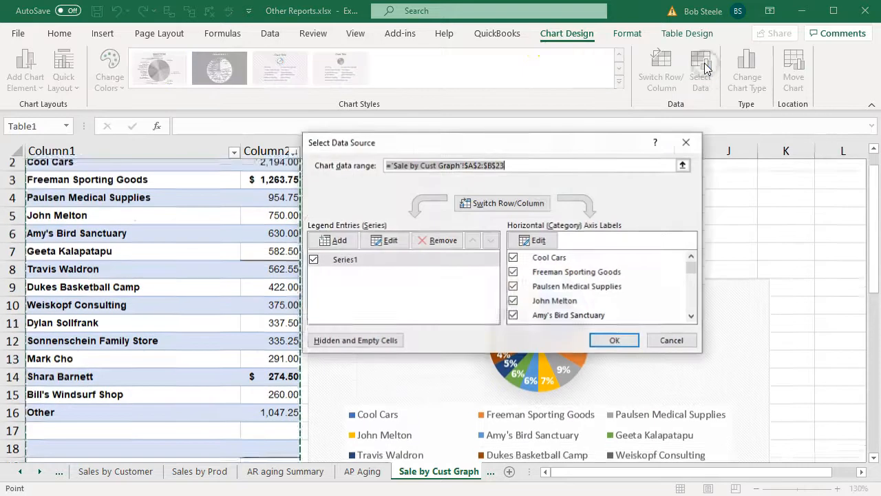
{"action": "scroll", "coordinate": [229, 329], "scroll_direction": "down", "scroll_amount": 3}
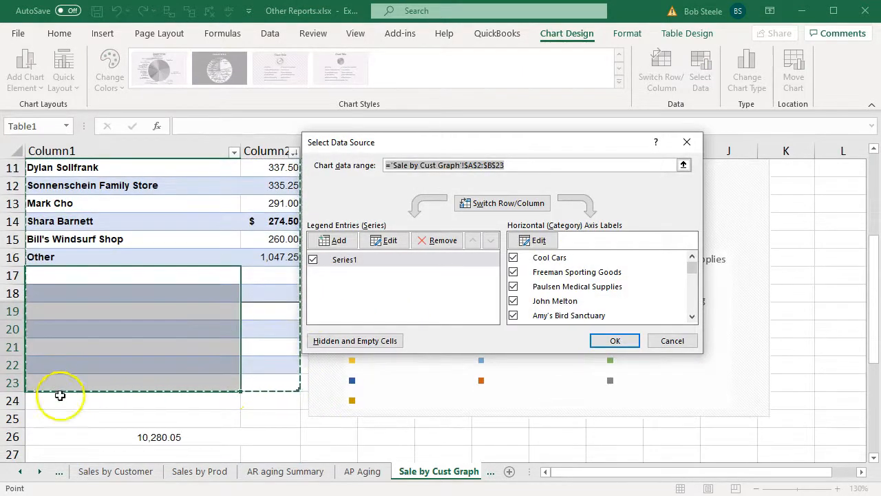
{"action": "left_click_drag", "start_coordinate": [296, 391], "coordinate": [297, 380]}
{"action": "scroll", "coordinate": [223, 328], "scroll_direction": "up", "scroll_amount": 3}
{"action": "left_click_drag", "start_coordinate": [69, 185], "coordinate": [276, 391]}
{"action": "scroll", "coordinate": [275, 389], "scroll_direction": "down", "scroll_amount": 3}
{"action": "scroll", "coordinate": [273, 386], "scroll_direction": "up", "scroll_amount": 1}
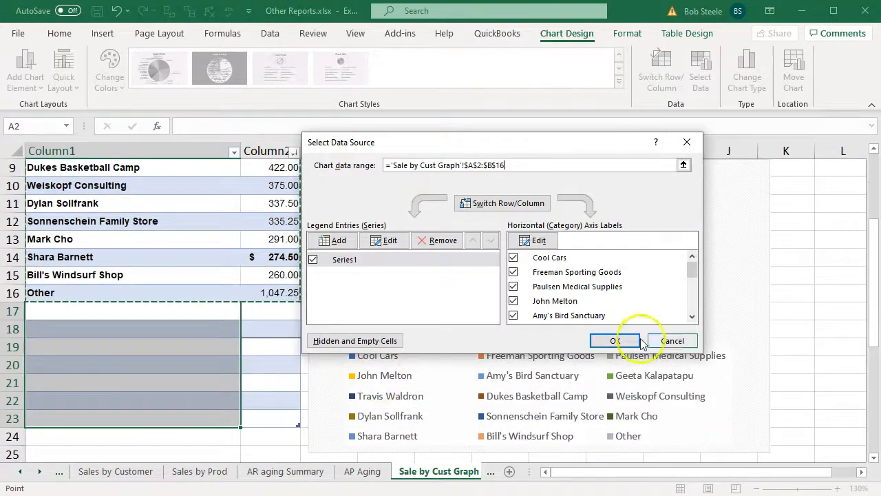
{"action": "left_click", "coordinate": [624, 339]}
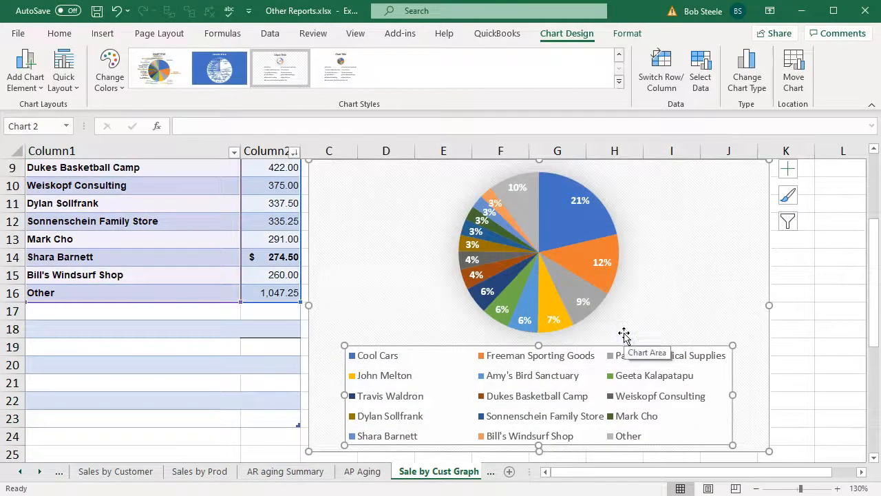
{"action": "left_click", "coordinate": [219, 401]}
{"action": "scroll", "coordinate": [296, 380], "scroll_direction": "down", "scroll_amount": 1}
{"action": "scroll", "coordinate": [296, 383], "scroll_direction": "up", "scroll_amount": 1}
{"action": "mouse_move", "coordinate": [527, 197]}
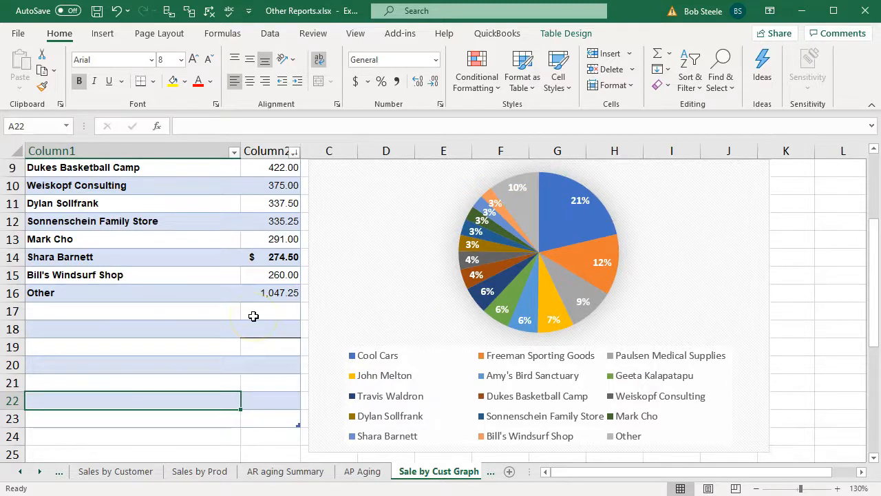
{"action": "scroll", "coordinate": [254, 316], "scroll_direction": "up", "scroll_amount": 1}
{"action": "scroll", "coordinate": [254, 316], "scroll_direction": "down", "scroll_amount": 1}
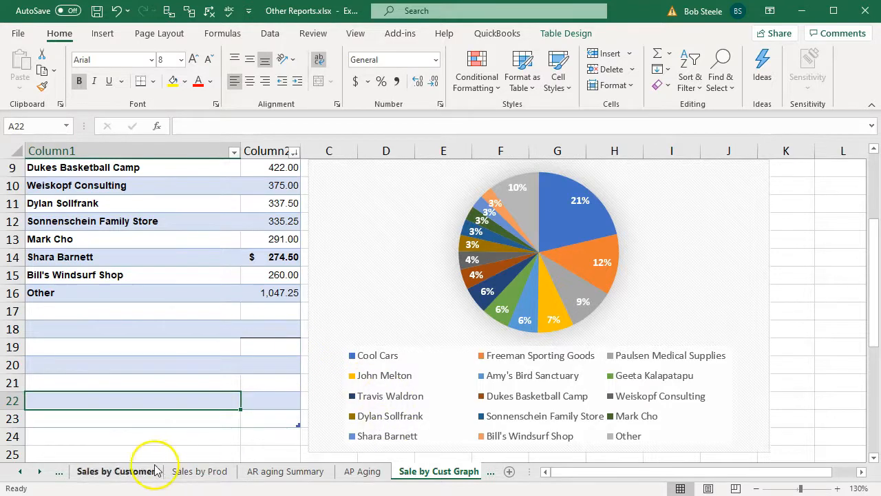
Step: Add a new worksheet after Sale by Cust Graph and copy the pie chart from Sale by Cust Graph
{"action": "left_click", "coordinate": [42, 474]}
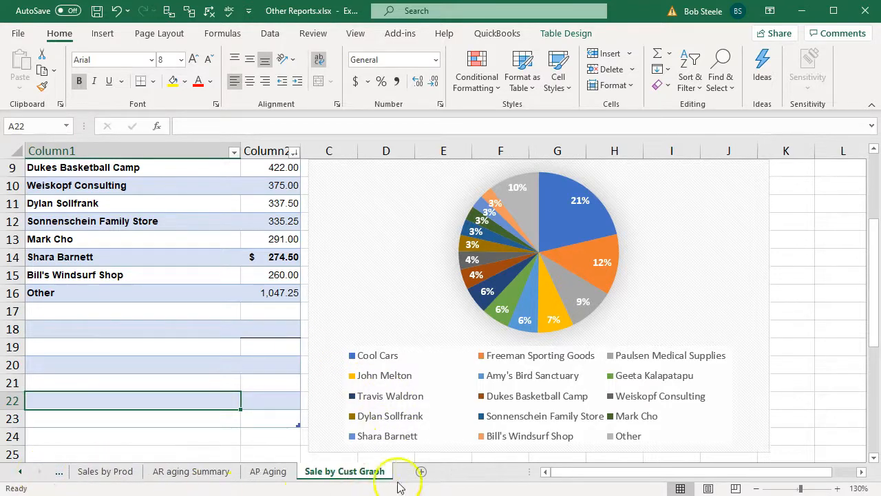
{"action": "left_click", "coordinate": [421, 471]}
{"action": "left_click", "coordinate": [350, 471]}
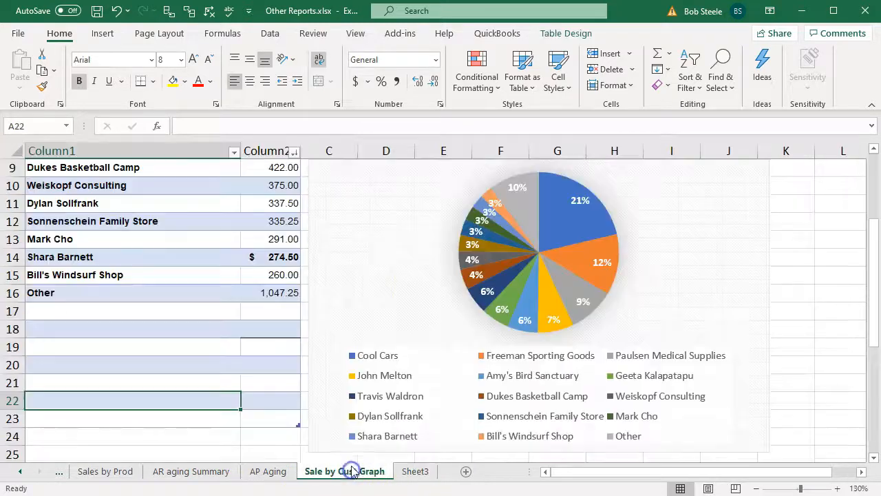
{"action": "left_click", "coordinate": [378, 236]}
{"action": "left_click", "coordinate": [255, 356]}
{"action": "left_click", "coordinate": [372, 217]}
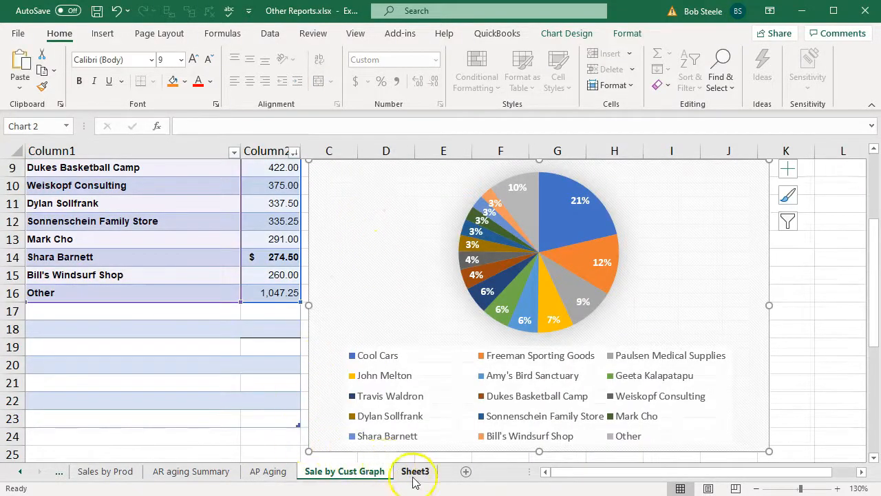
Step: Paste the pie chart at A1 of Sheet3, enlarge it to about column K and row 20, and rename the sheet Grapp
{"action": "left_click", "coordinate": [415, 471]}
{"action": "left_click", "coordinate": [196, 220]}
{"action": "left_click", "coordinate": [43, 162]}
{"action": "key", "text": "ctrl+v"}
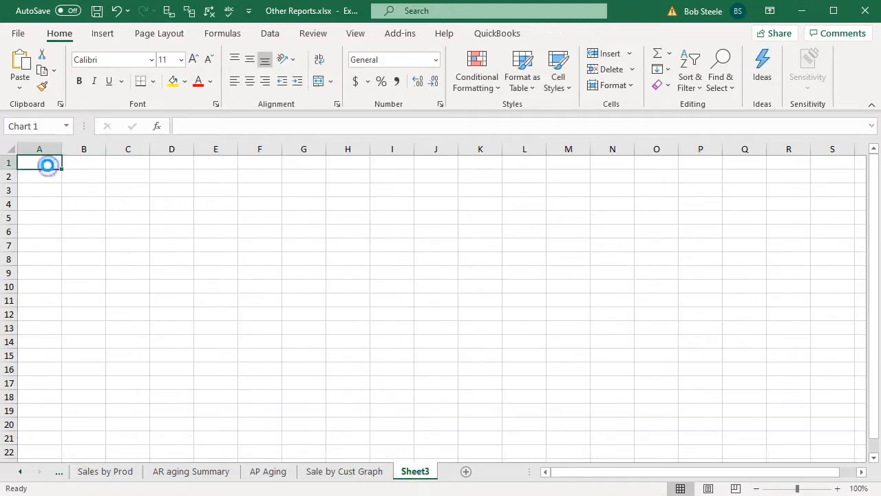
{"action": "left_click_drag", "start_coordinate": [371, 383], "coordinate": [521, 437]}
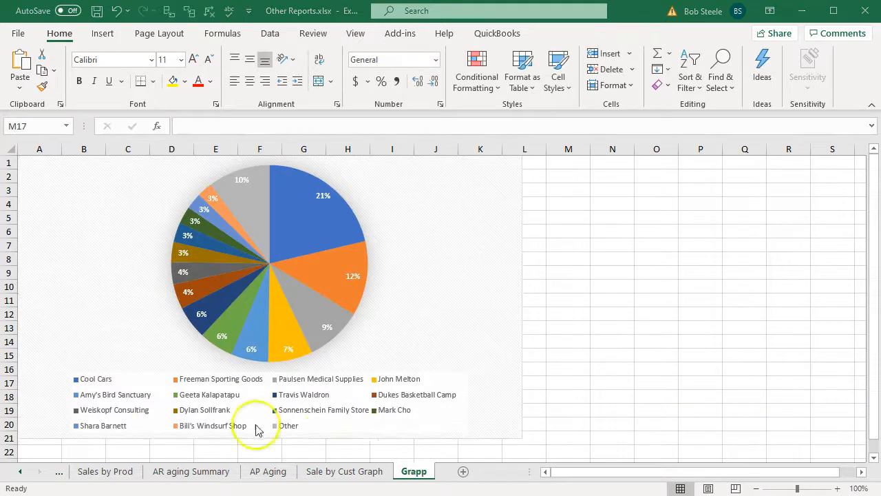
Step: Hide the Sale by Cust Graph sheet so that only the Grapp chart sheet remains after AP Aging
{"action": "left_click", "coordinate": [348, 471]}
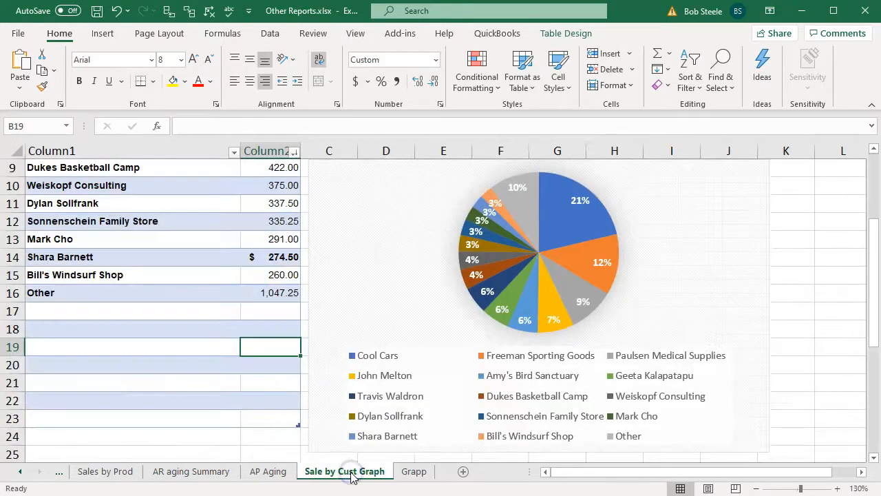
{"action": "right_click", "coordinate": [350, 472]}
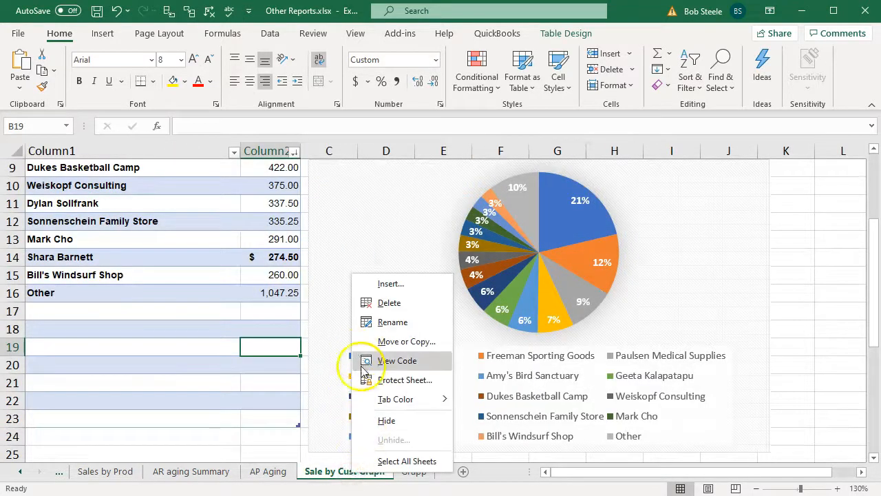
{"action": "left_click", "coordinate": [378, 426]}
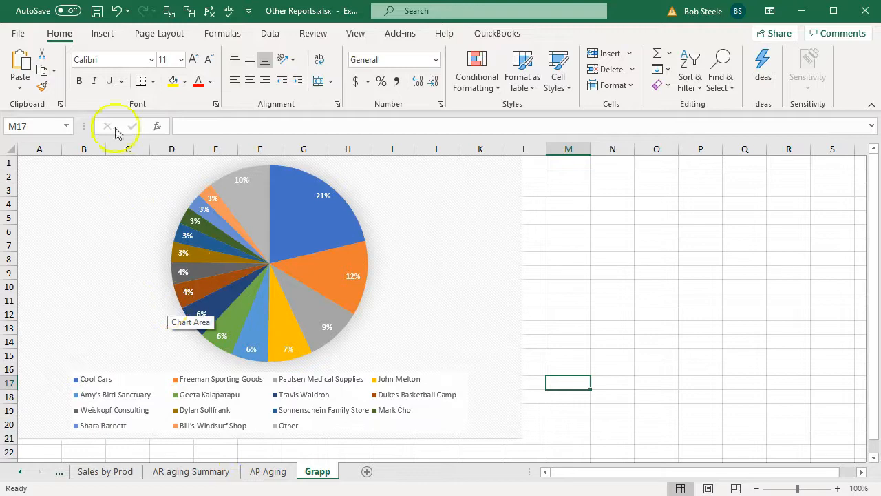
Step: Set the print scope to Print Entire Workbook, check the last pages in the print preview, and return to the Grapp sheet
{"action": "left_click", "coordinate": [18, 33]}
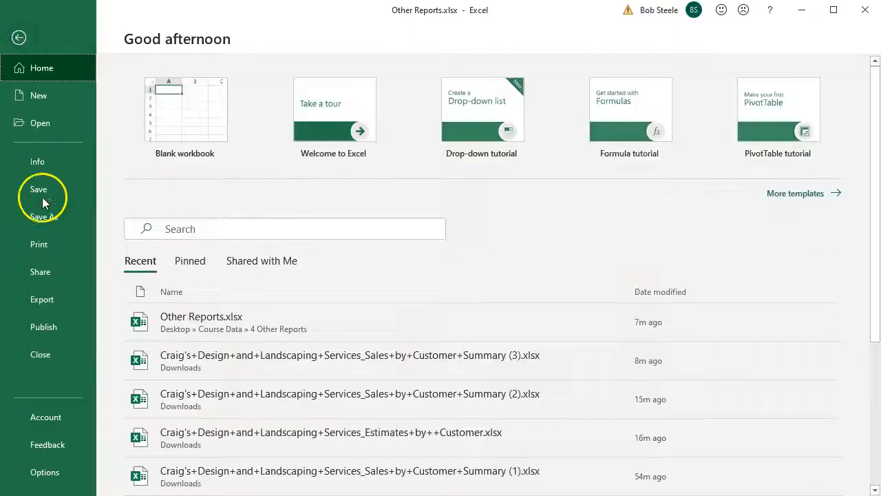
{"action": "left_click", "coordinate": [48, 241]}
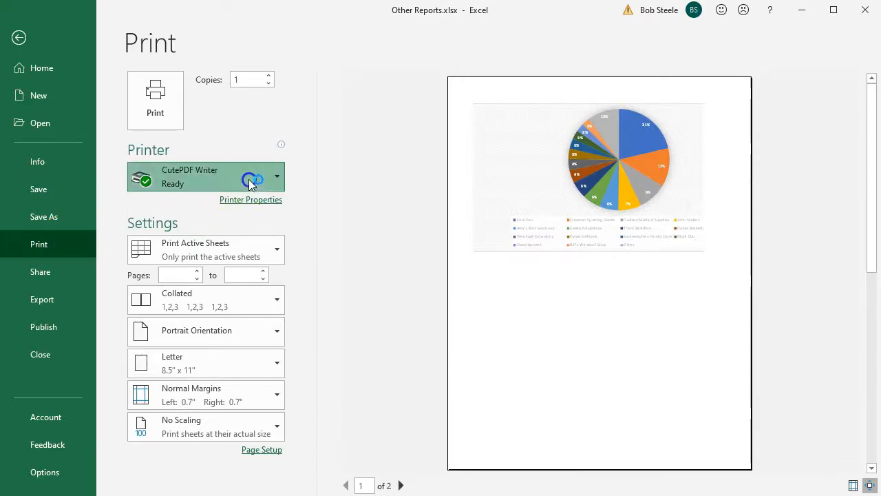
{"action": "left_click", "coordinate": [251, 182]}
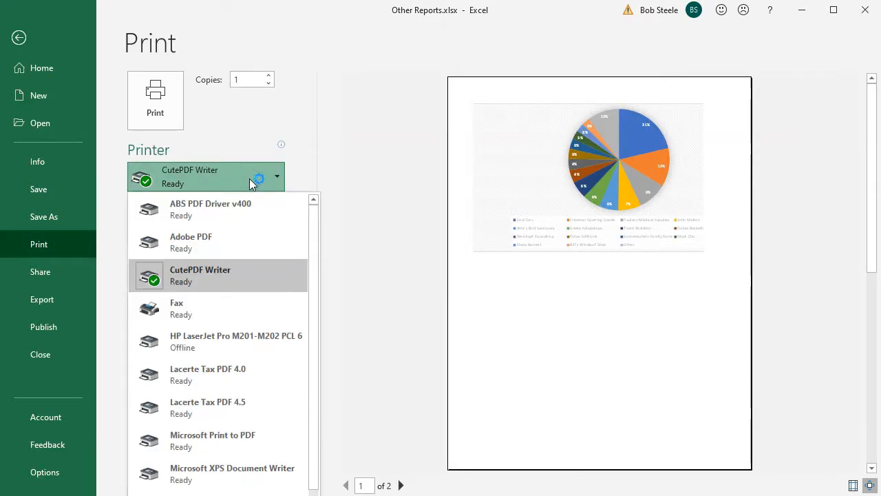
{"action": "left_click", "coordinate": [250, 74]}
{"action": "left_click", "coordinate": [255, 249]}
{"action": "left_click", "coordinate": [224, 327]}
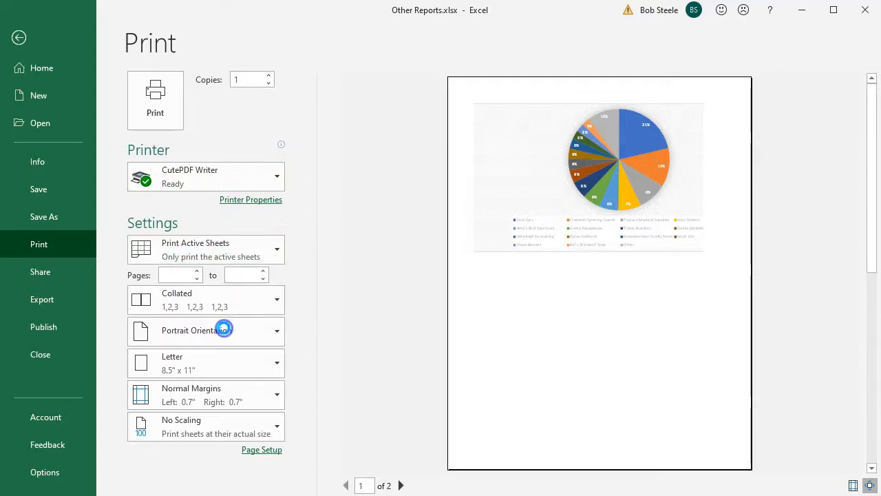
{"action": "scroll", "coordinate": [522, 286], "scroll_direction": "down", "scroll_amount": 2}
{"action": "scroll", "coordinate": [519, 273], "scroll_direction": "down", "scroll_amount": 4}
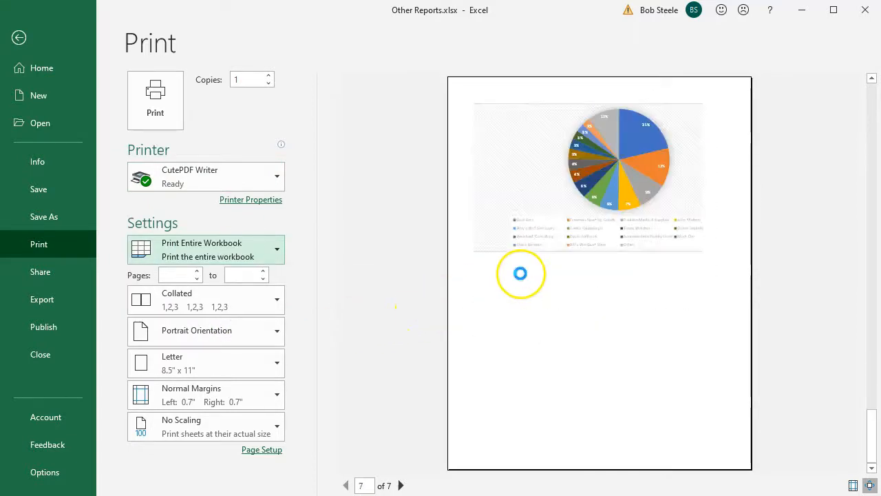
{"action": "scroll", "coordinate": [522, 279], "scroll_direction": "up", "scroll_amount": 1}
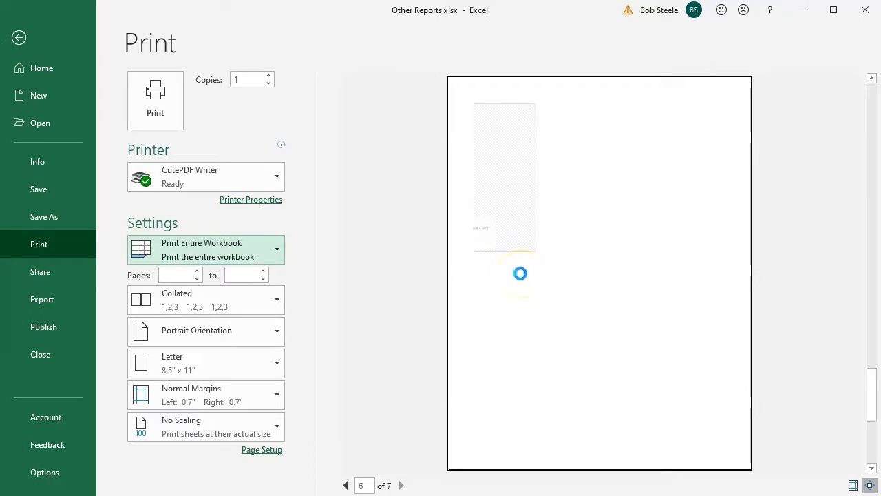
{"action": "scroll", "coordinate": [522, 279], "scroll_direction": "up", "scroll_amount": 1}
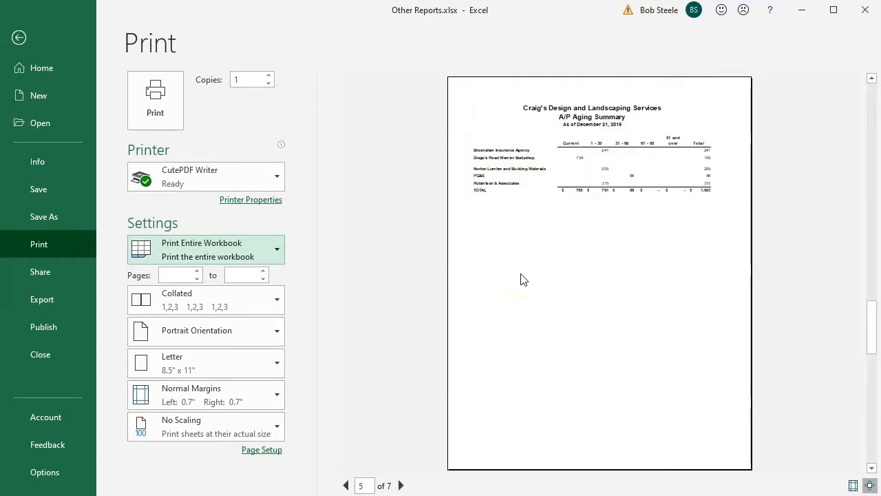
{"action": "scroll", "coordinate": [522, 279], "scroll_direction": "down", "scroll_amount": 1}
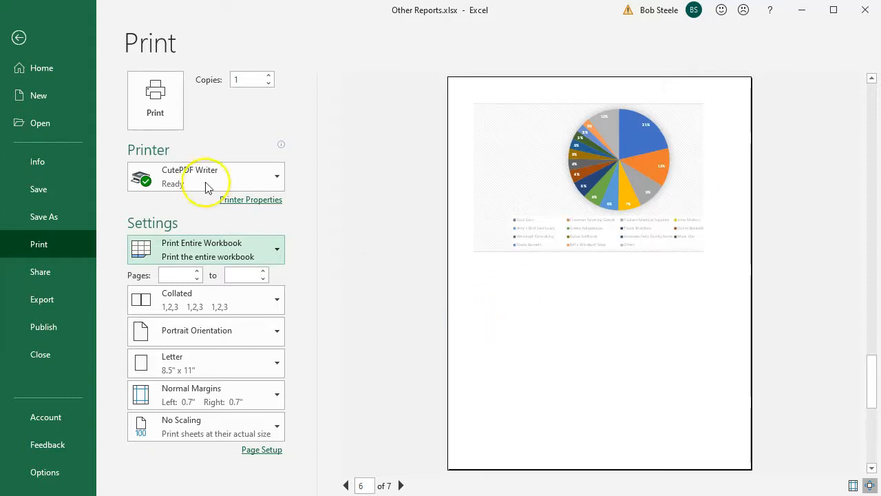
{"action": "left_click", "coordinate": [20, 40]}
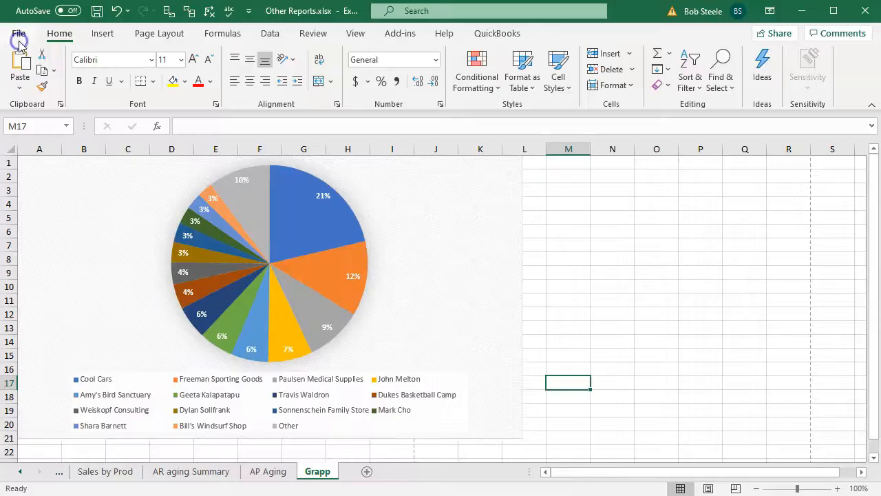
Step: Check the pie chart on Grapp in Page Layout view and set the selected chart's orientation to Landscape
{"action": "left_click", "coordinate": [443, 319]}
{"action": "left_click", "coordinate": [716, 490]}
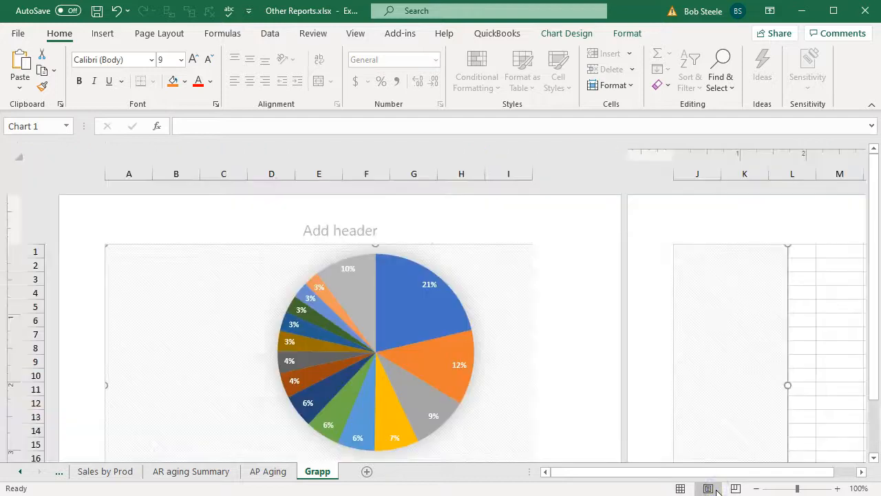
{"action": "left_click", "coordinate": [682, 489]}
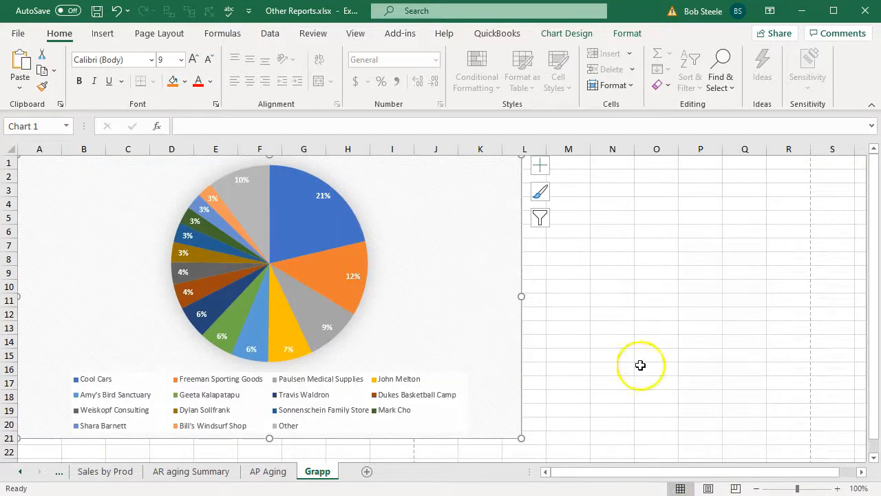
{"action": "scroll", "coordinate": [624, 340], "scroll_direction": "down", "scroll_amount": 1}
{"action": "scroll", "coordinate": [624, 340], "scroll_direction": "down", "scroll_amount": 4}
{"action": "scroll", "coordinate": [624, 340], "scroll_direction": "up", "scroll_amount": 2}
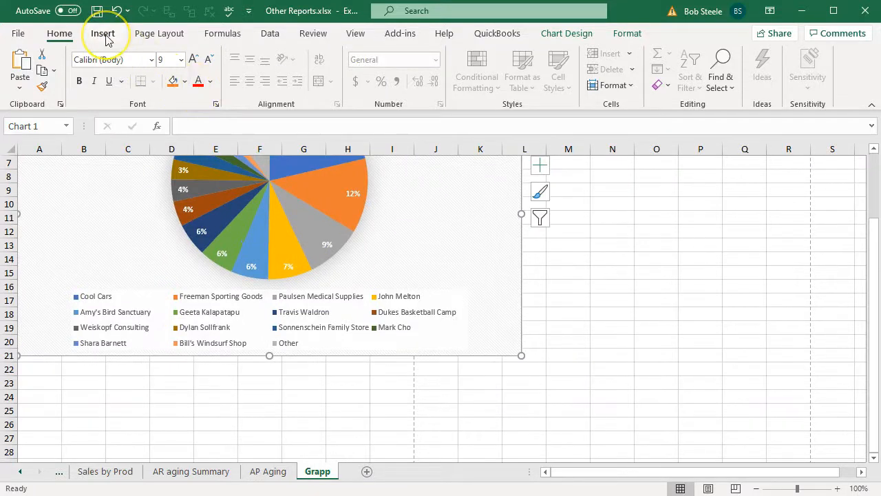
{"action": "left_click", "coordinate": [145, 34]}
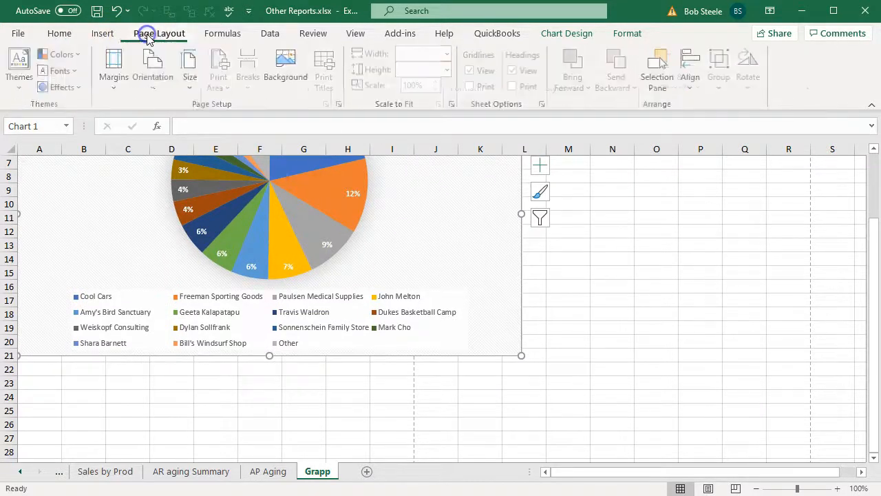
{"action": "left_click", "coordinate": [155, 82]}
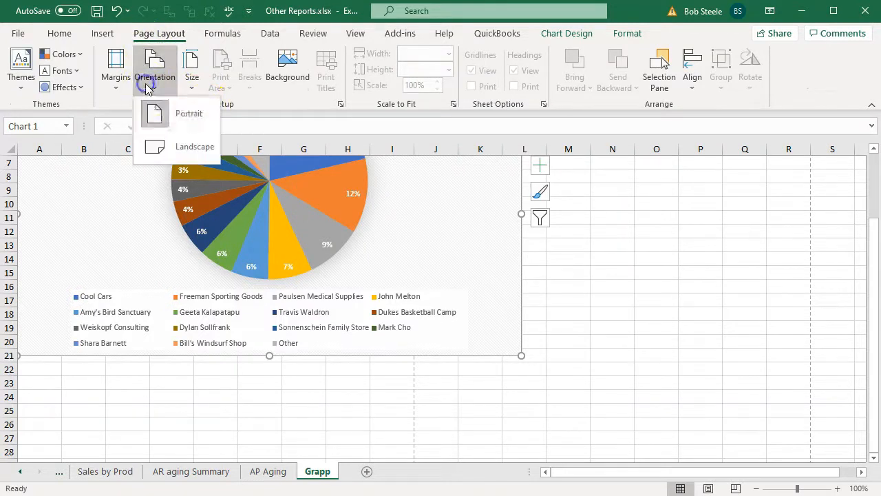
{"action": "left_click", "coordinate": [165, 142]}
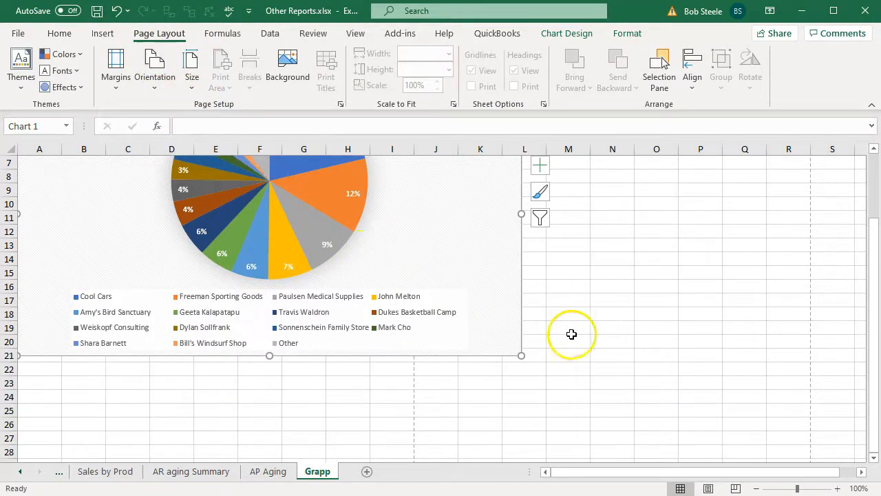
{"action": "left_click", "coordinate": [145, 82]}
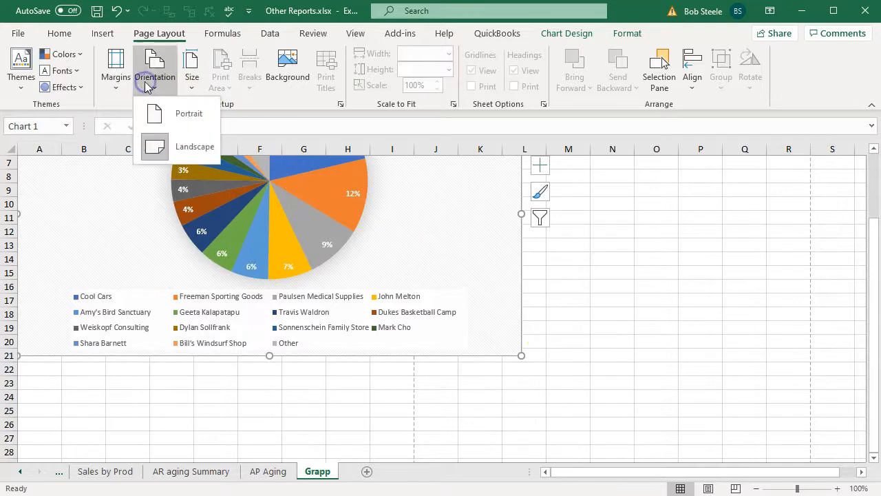
{"action": "left_click", "coordinate": [182, 146]}
Step: Shrink the pie chart on Grapp so it ends at about column I and row 16, inside the first page break
{"action": "left_click_drag", "start_coordinate": [522, 355], "coordinate": [397, 290]}
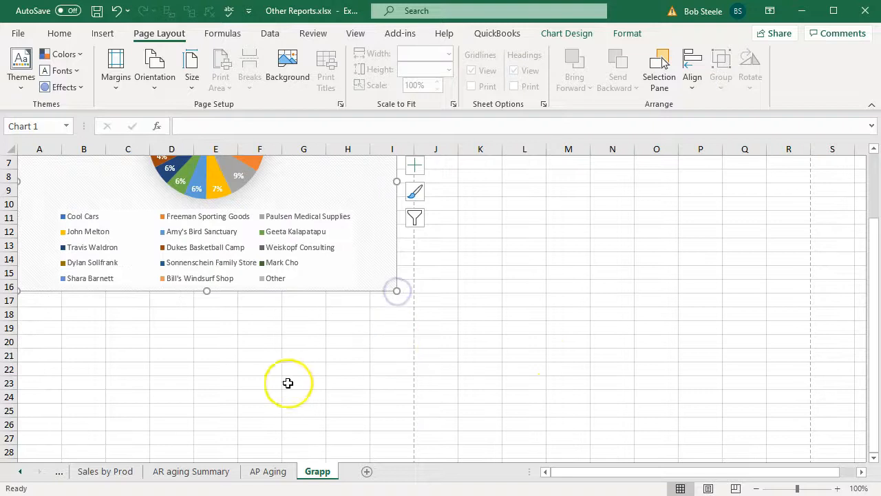
{"action": "scroll", "coordinate": [283, 382], "scroll_direction": "up", "scroll_amount": 2}
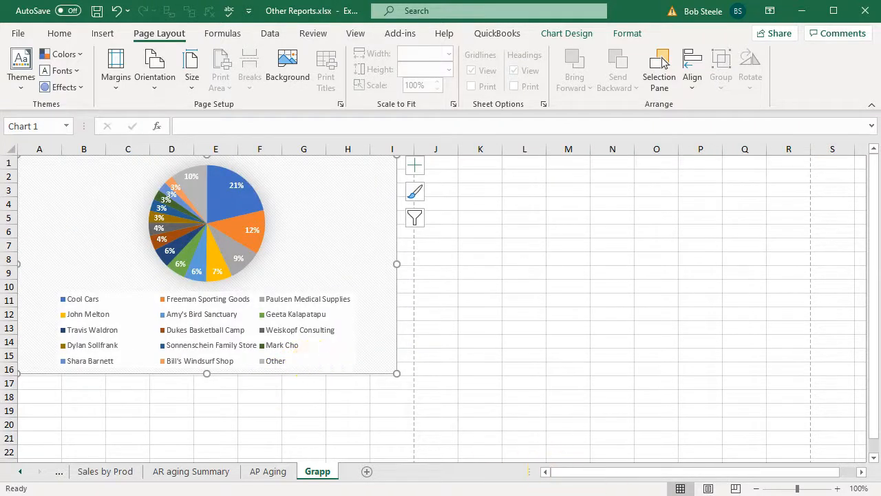
{"action": "left_click", "coordinate": [476, 372]}
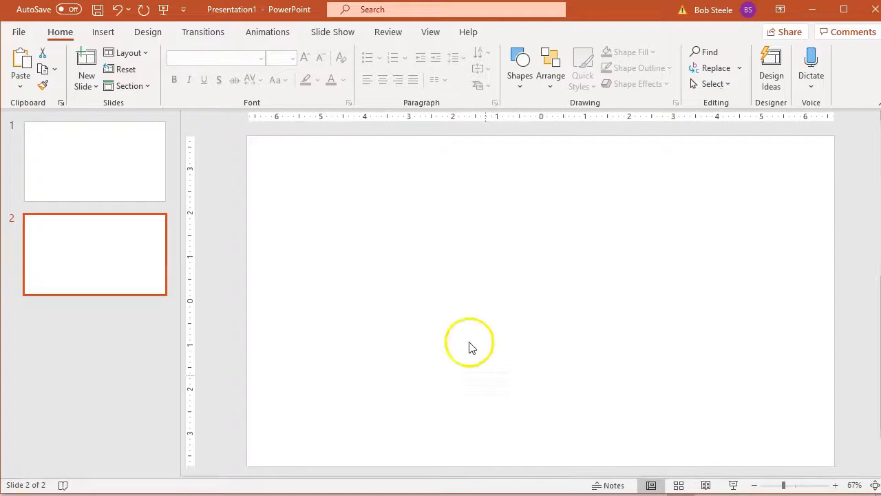
Step: Switch to Presentation1 in PowerPoint and open the choice of available windows for inserting a screenshot on slide 2
{"action": "left_click", "coordinate": [427, 288]}
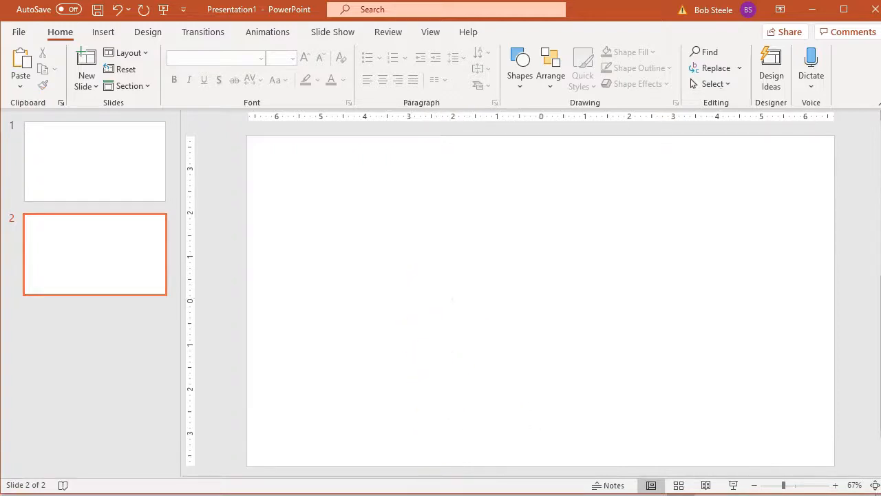
{"action": "left_click", "coordinate": [455, 495]}
{"action": "left_click", "coordinate": [524, 477]}
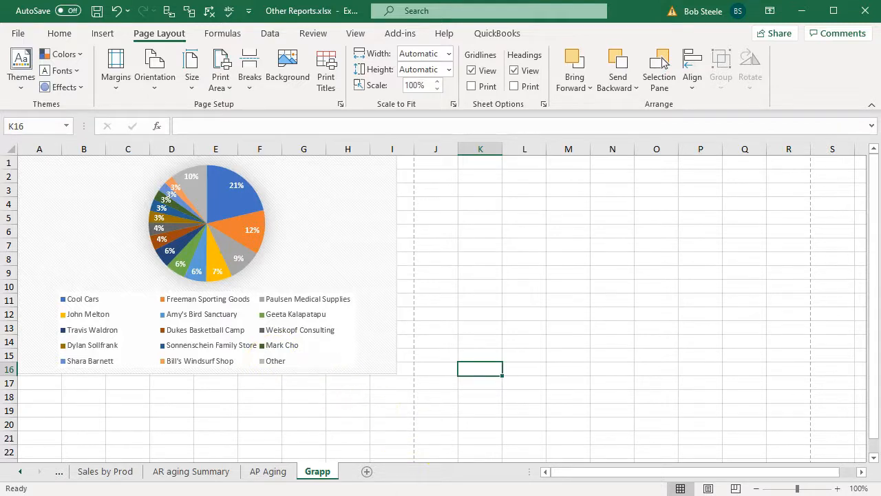
{"action": "mouse_move", "coordinate": [654, 495]}
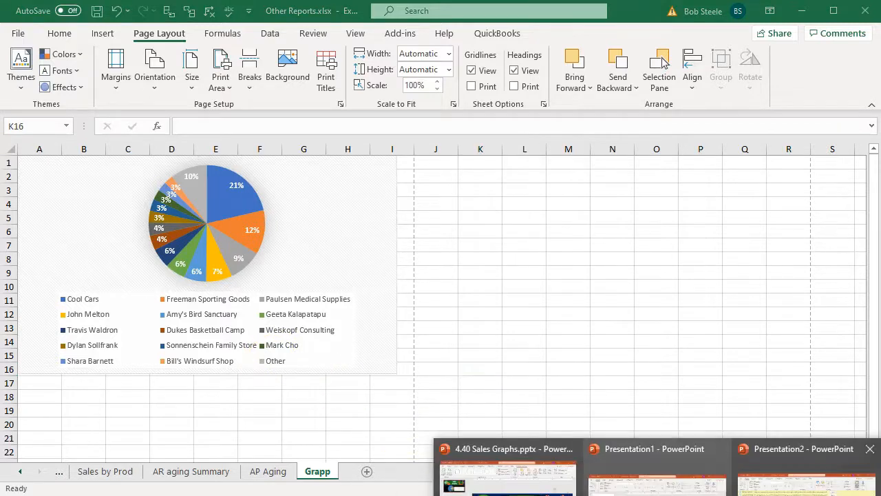
{"action": "left_click", "coordinate": [654, 468]}
{"action": "left_click", "coordinate": [510, 320]}
{"action": "left_click", "coordinate": [104, 33]}
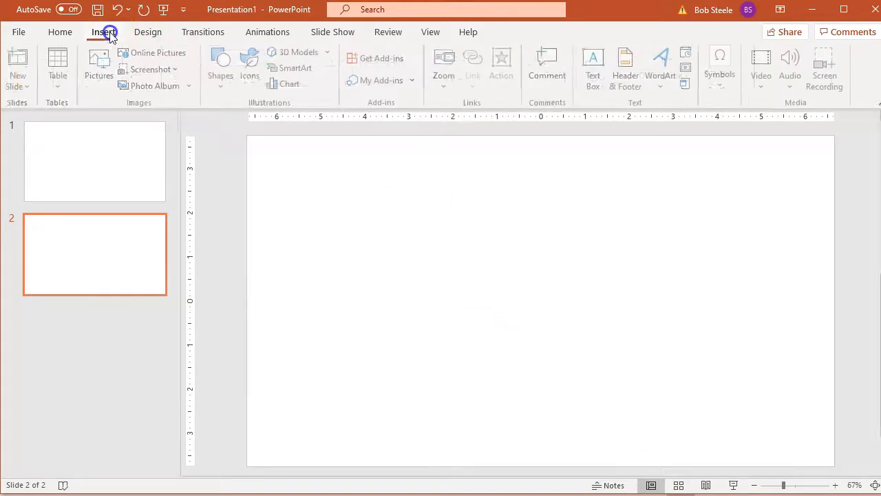
{"action": "left_click", "coordinate": [168, 70]}
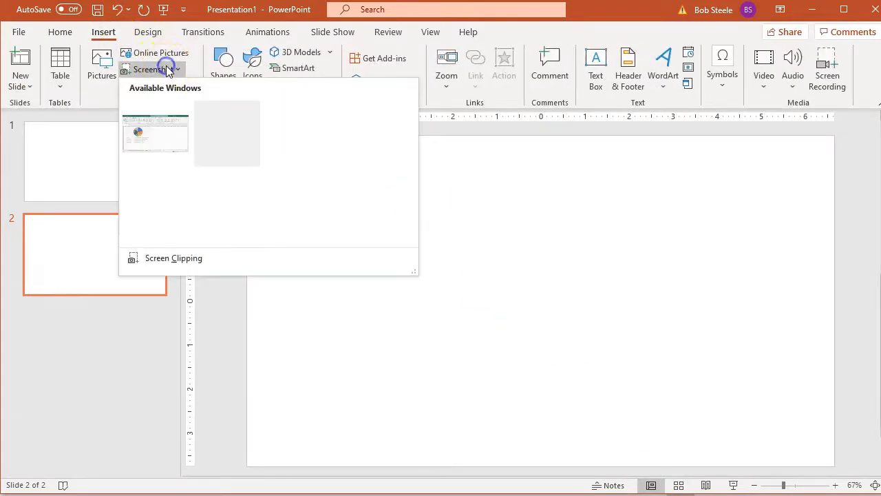